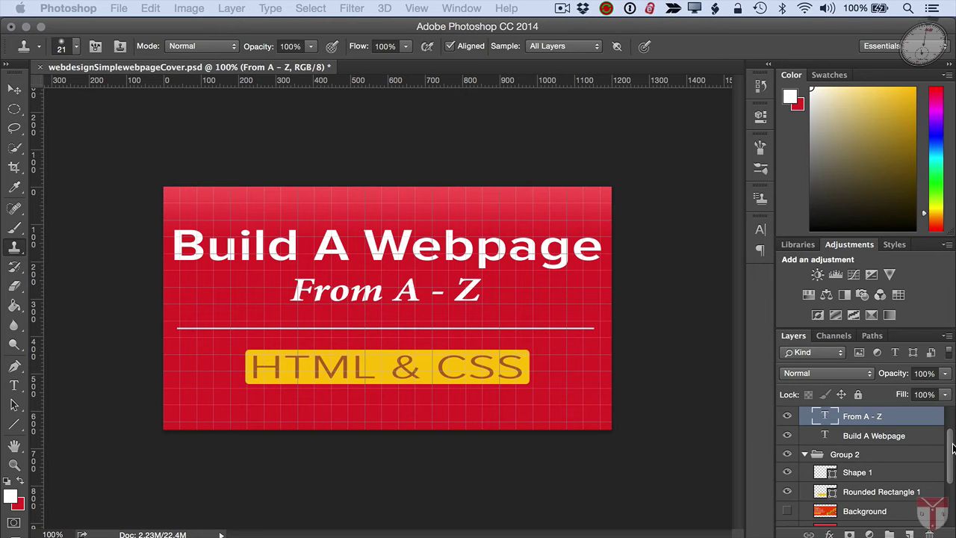
Attempt Clone Stamp on the From A - Z text layer and decline rasterizing it
left_click_drag(953, 445, 952, 437)
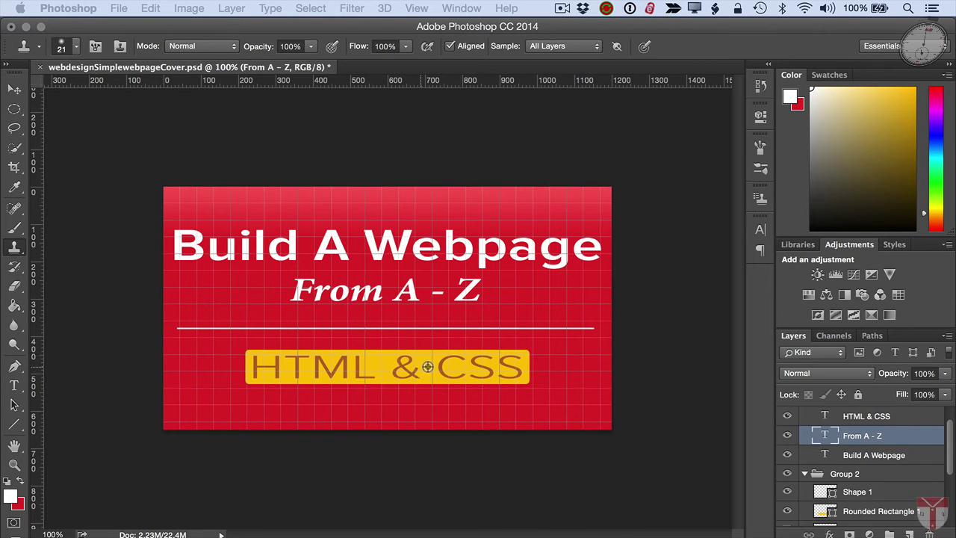
left_click(516, 271)
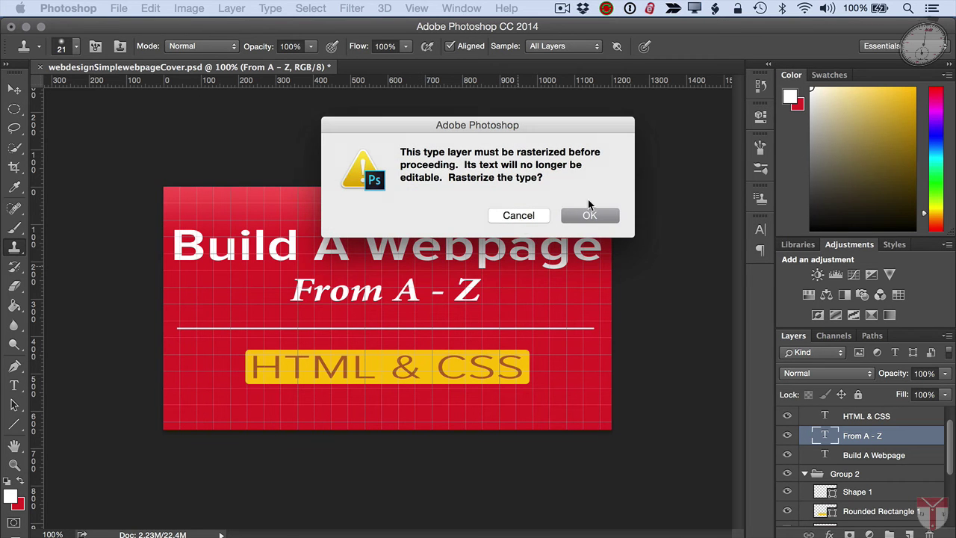
left_click(518, 215)
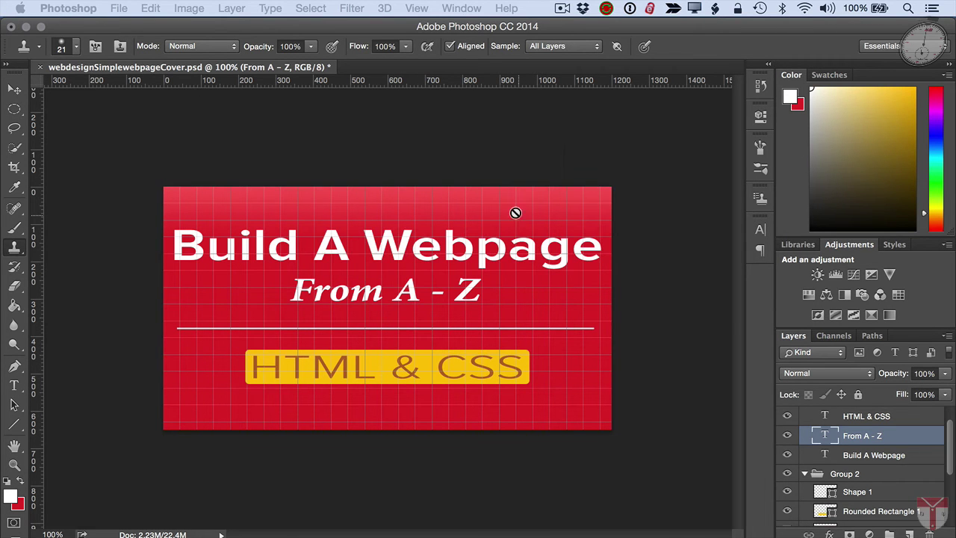
scroll(947, 448, "down", 1)
scroll(947, 451, "down", 2)
Decline rasterizing Shape 1, then paint a cloned yellow smear above Webpage on Layer 2
left_click(835, 437)
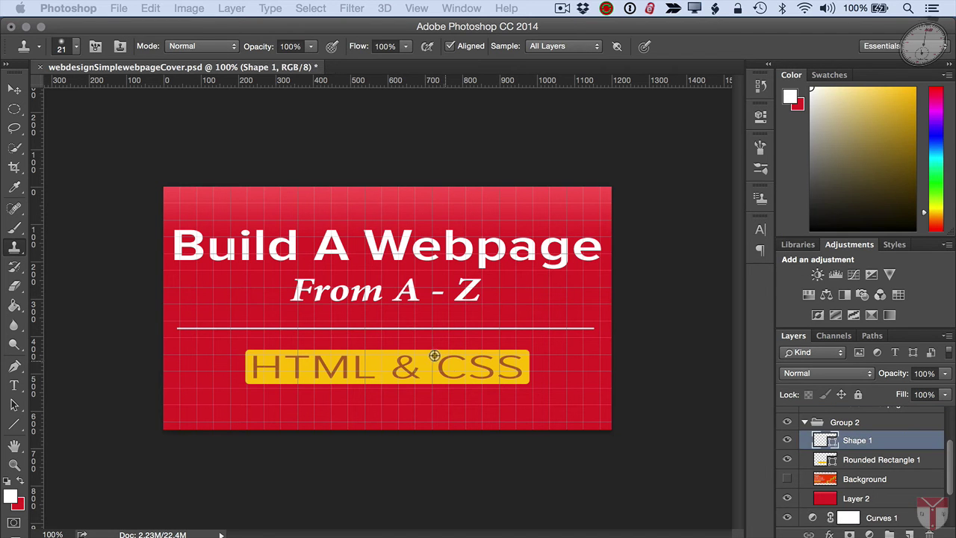
left_click(486, 230)
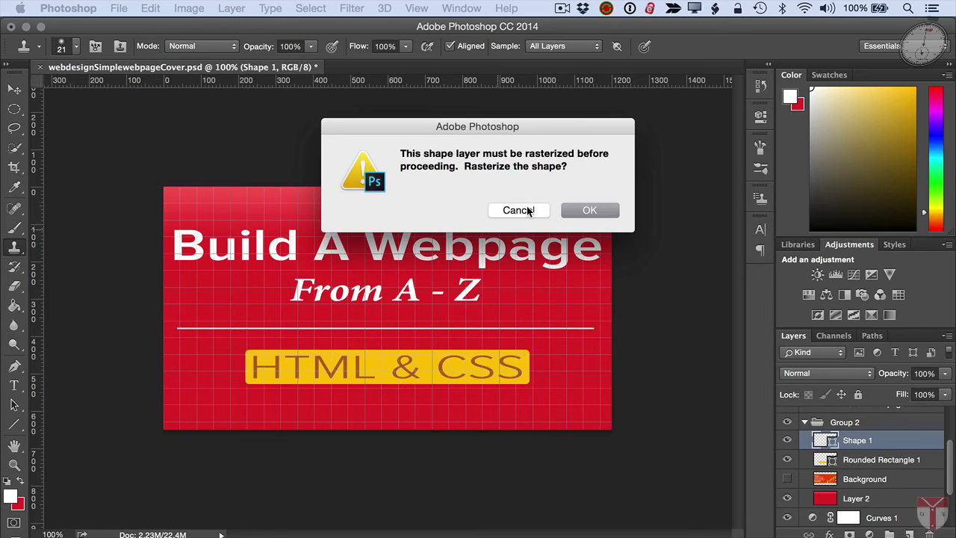
left_click(528, 210)
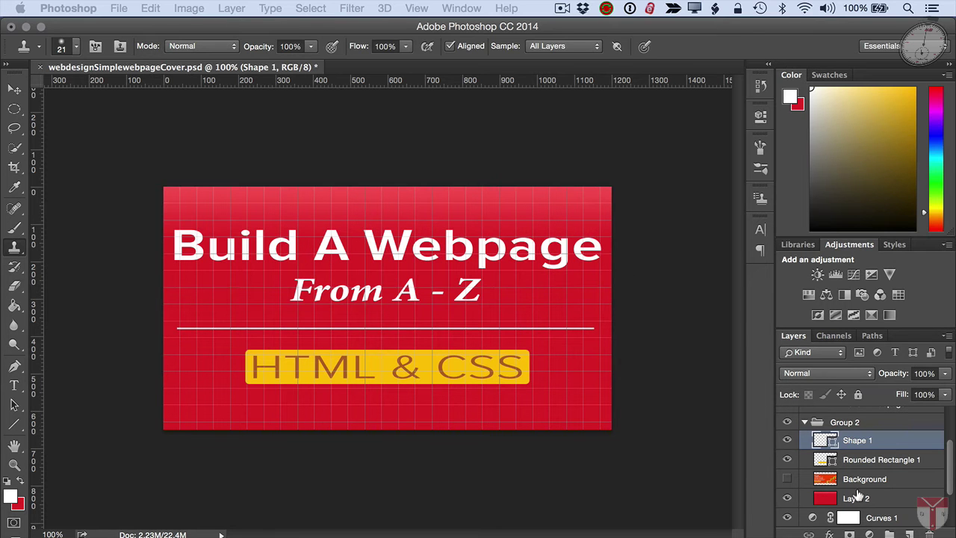
left_click(856, 496)
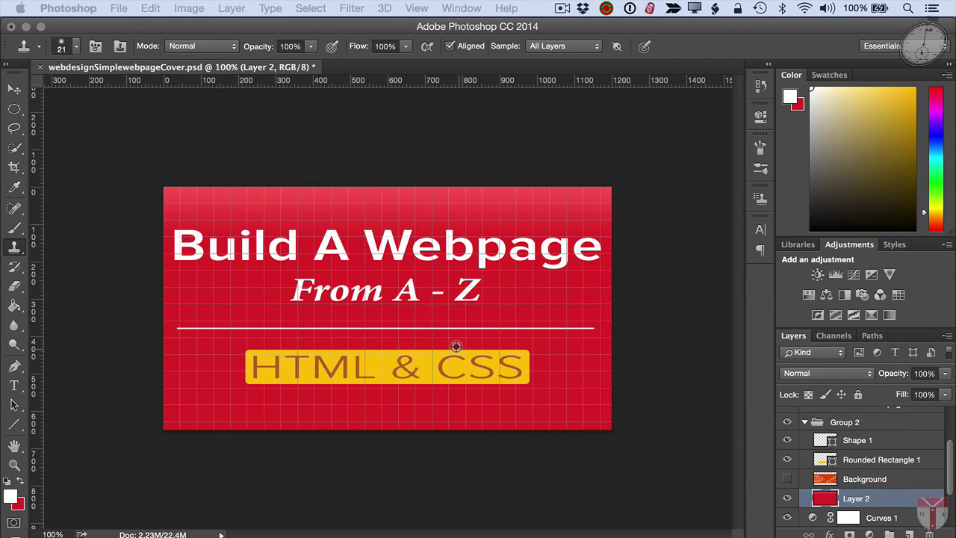
mouse_move(450, 229)
left_mouse_down()
mouse_move(467, 218)
mouse_move(452, 252)
mouse_move(448, 233)
left_mouse_up()
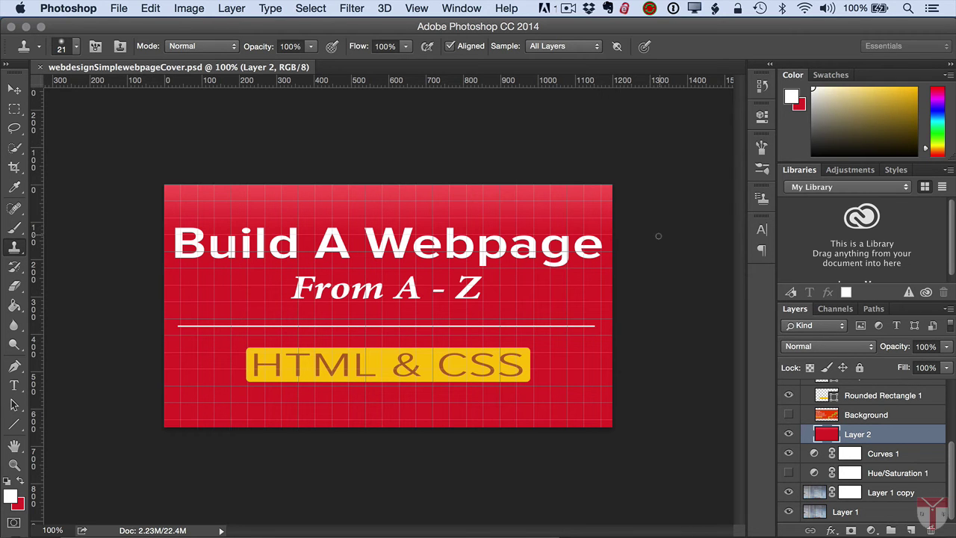
Keep Clone Stamp over Pattern Stamp, set a source point, and dismiss the missing-source alert
left_click(25, 254)
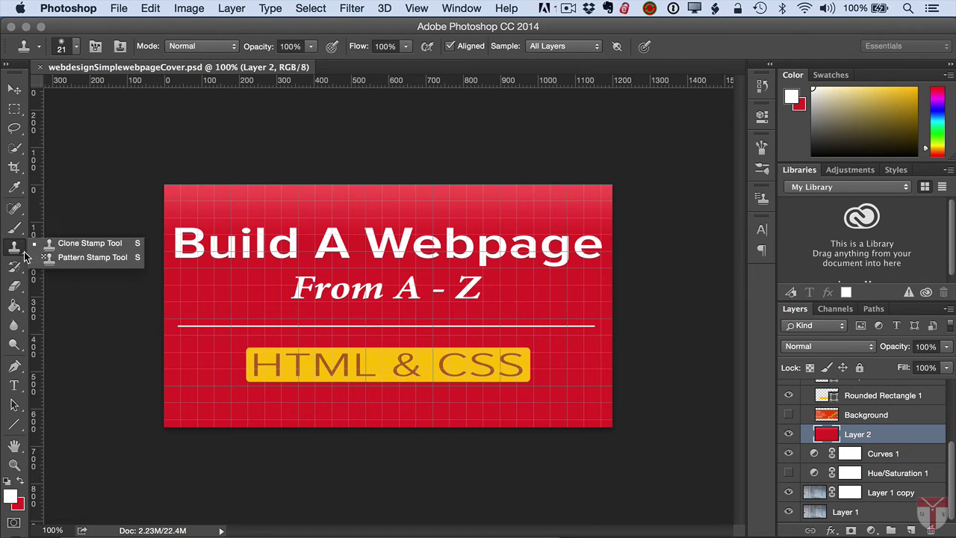
left_click(94, 243)
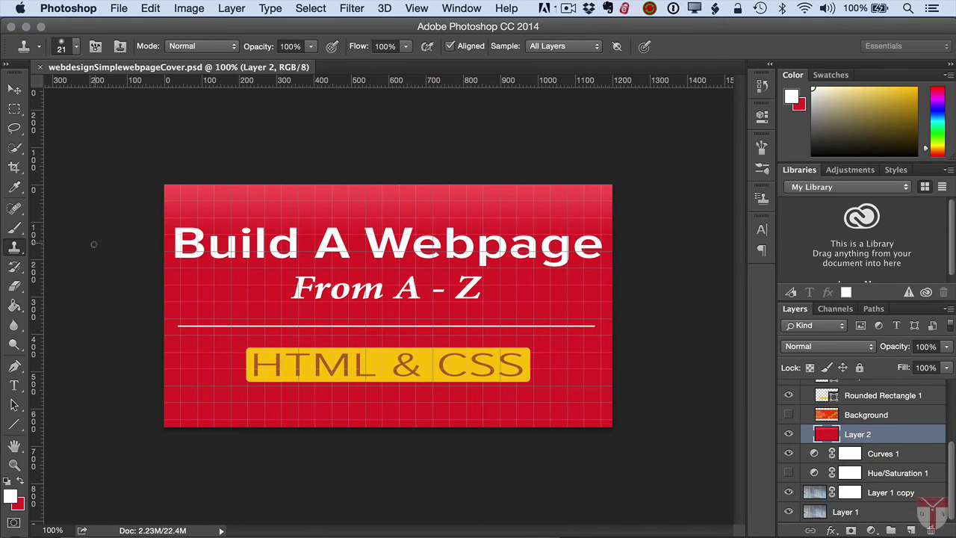
left_click(437, 353, "alt")
left_click(465, 204)
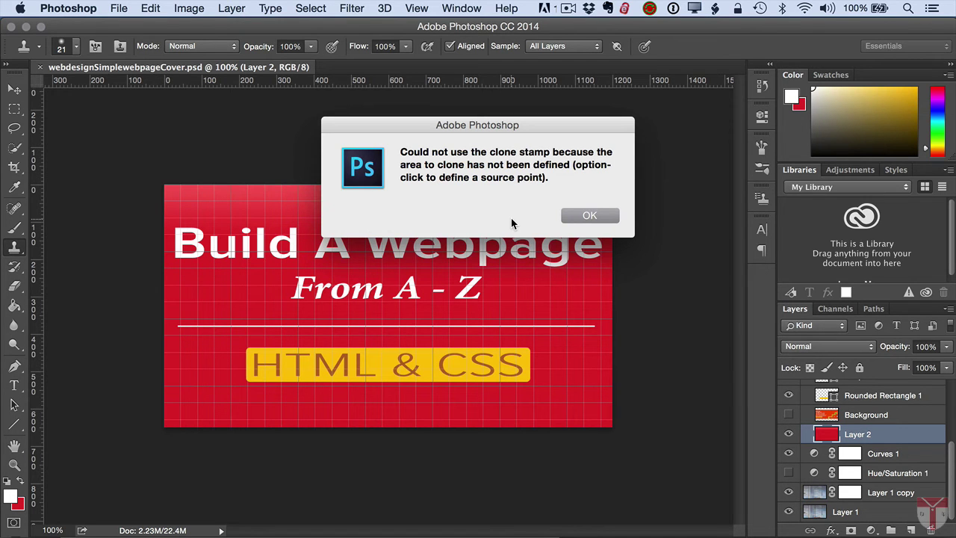
left_click(588, 216)
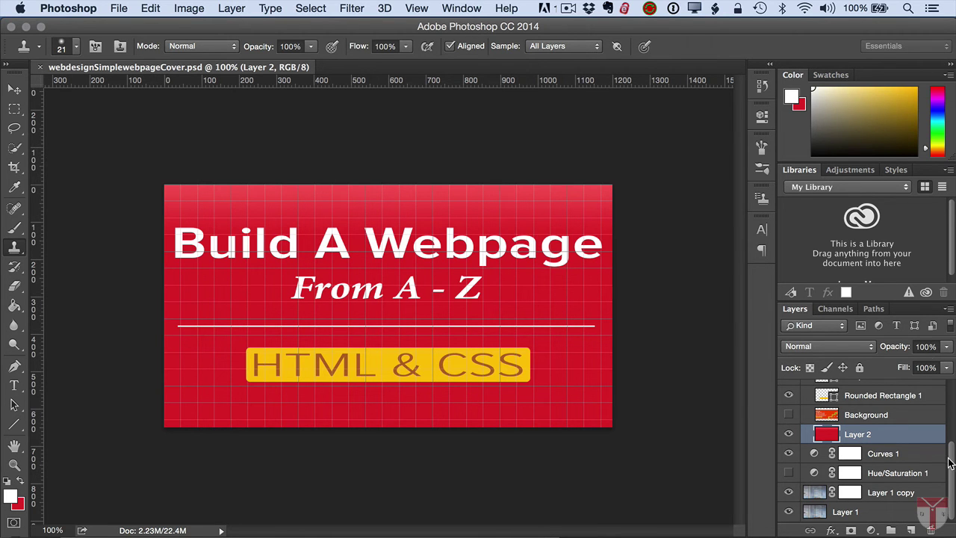
Select Rounded Rectangle 1 and toggle its visibility off and on to check it
left_click_drag(951, 464, 952, 439)
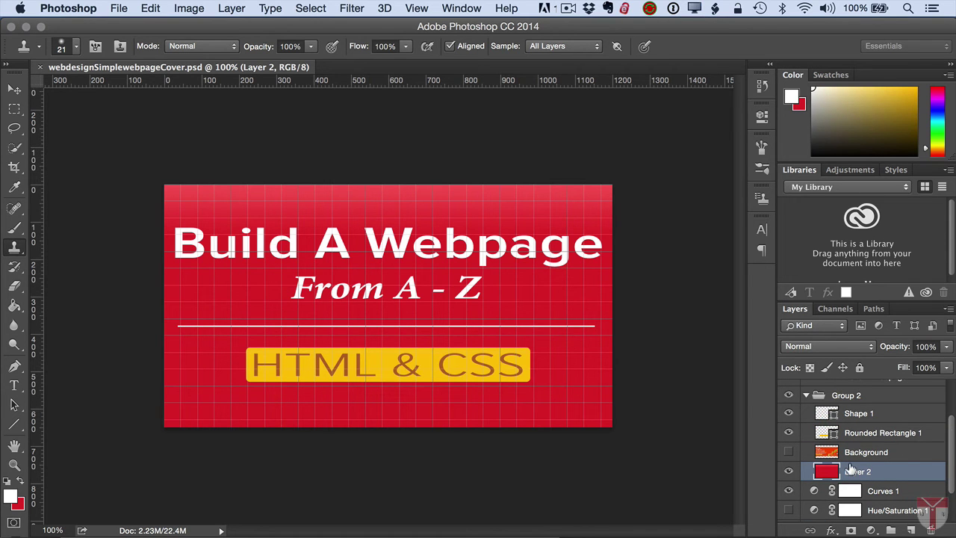
mouse_move(954, 434)
left_mouse_down()
mouse_move(954, 456)
mouse_move(953, 427)
left_mouse_up()
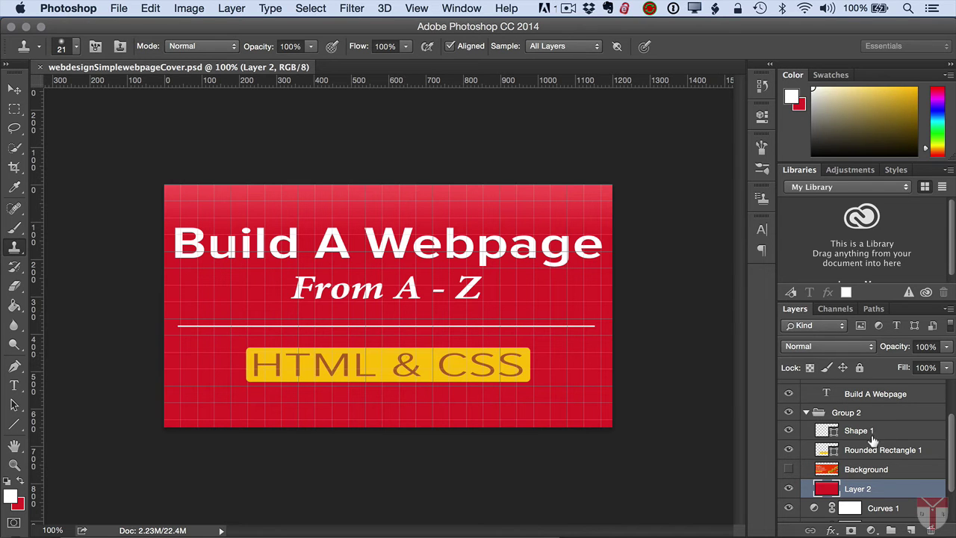
left_click(813, 450)
left_click(789, 450)
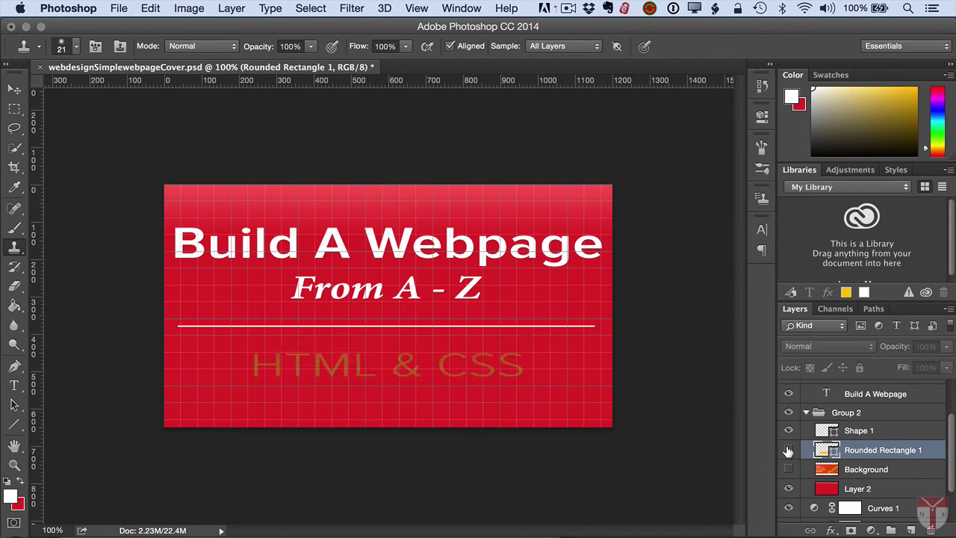
left_click(789, 450)
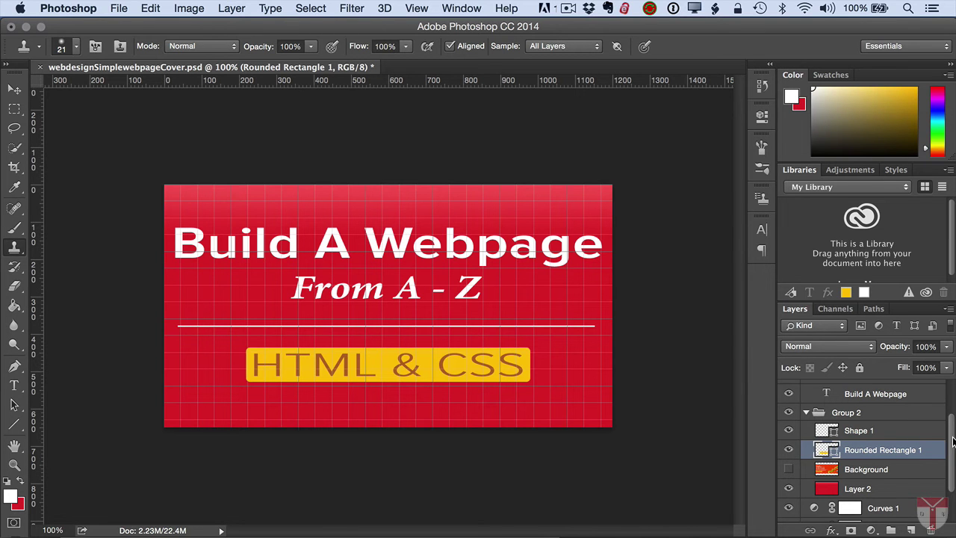
scroll(953, 441, "down", 1)
scroll(953, 441, "up", 1)
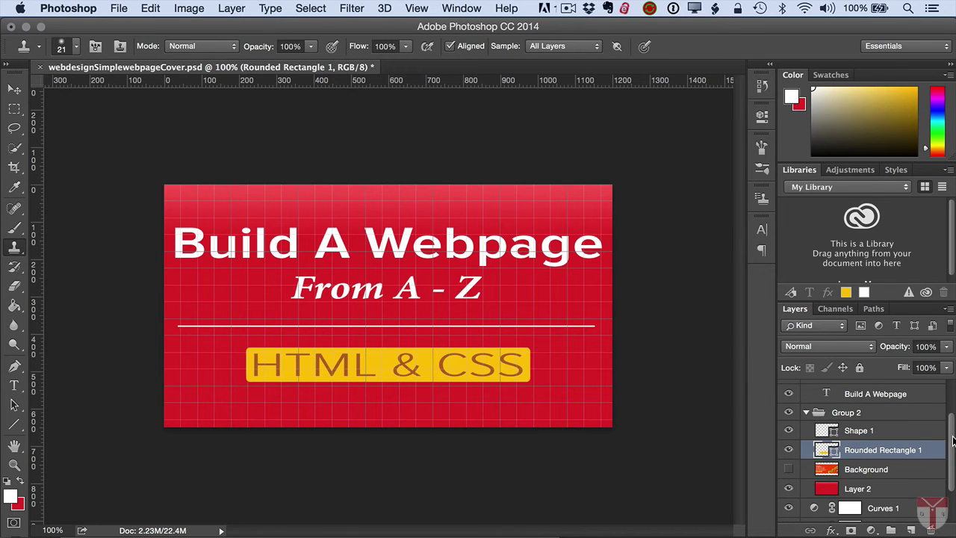
Try cloning onto Group 2, then select Layer 2 and toggle its visibility to check it
left_click(855, 415)
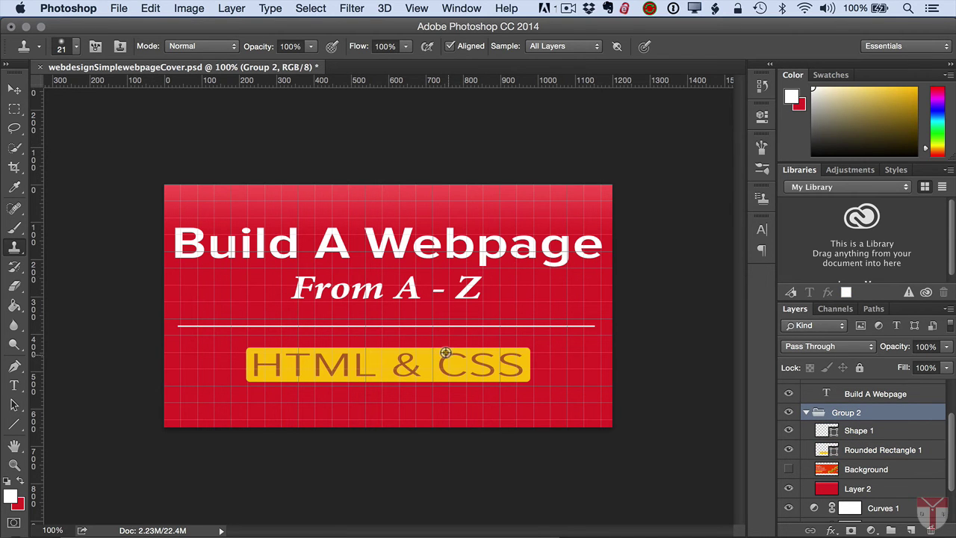
left_click(513, 278)
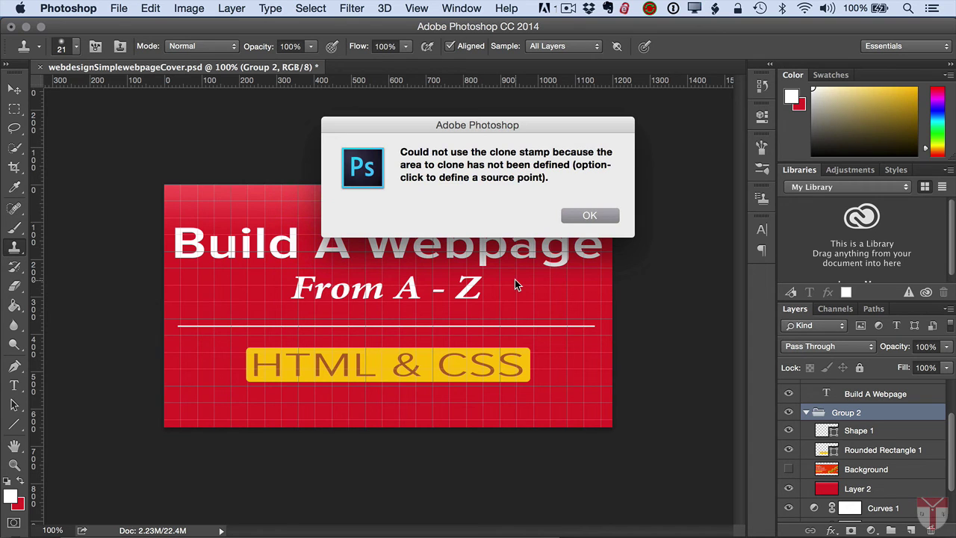
left_click(608, 216)
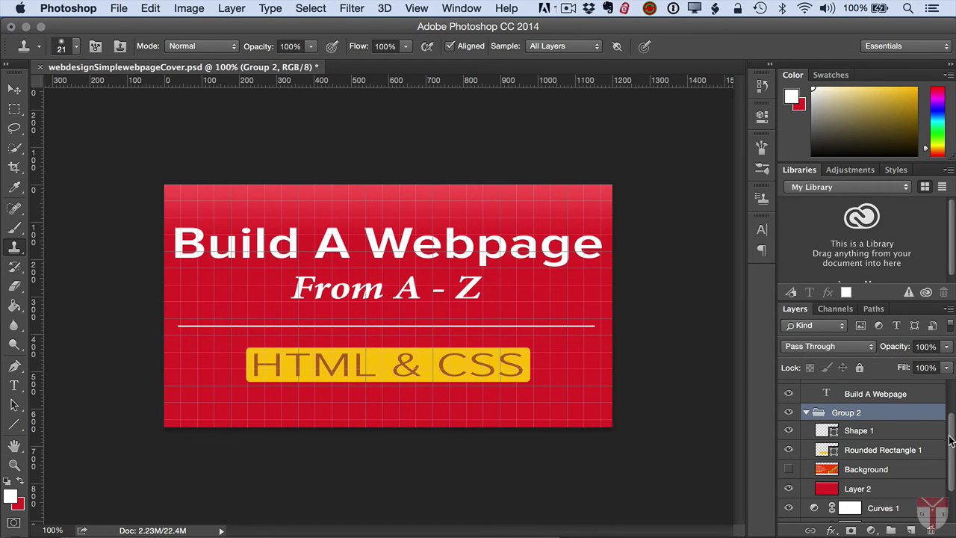
left_click_drag(950, 440, 950, 453)
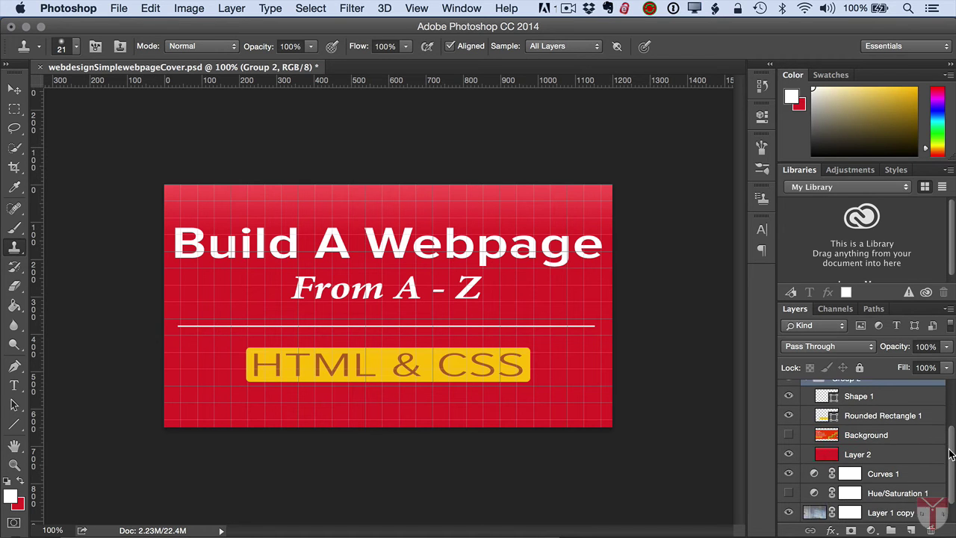
left_click(850, 448)
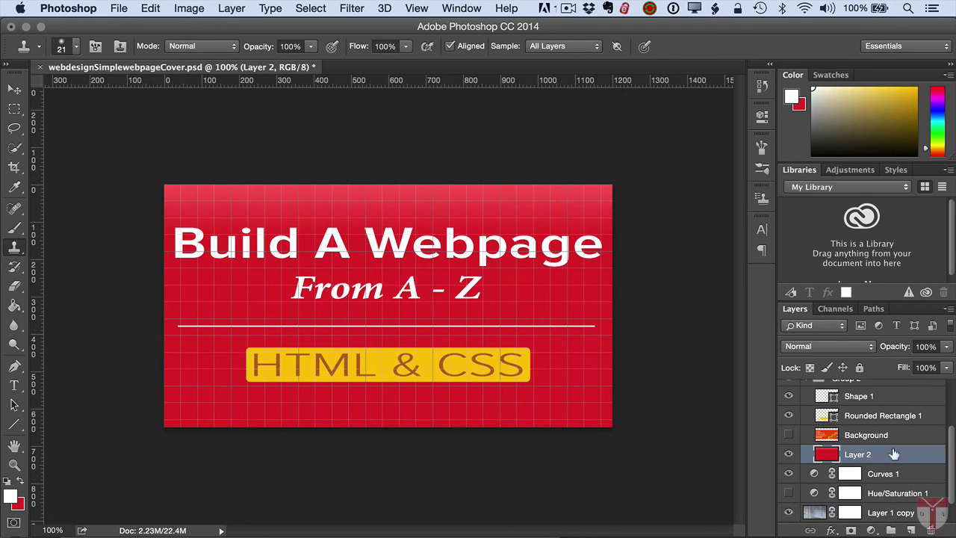
left_click(789, 454)
left_click(789, 454)
Paint cloned smears along the banner's top edge and a yellow smear over Webpage
mouse_move(514, 200)
left_mouse_down()
mouse_move(468, 200)
mouse_move(548, 195)
mouse_move(526, 208)
mouse_move(469, 200)
mouse_move(504, 207)
left_mouse_up()
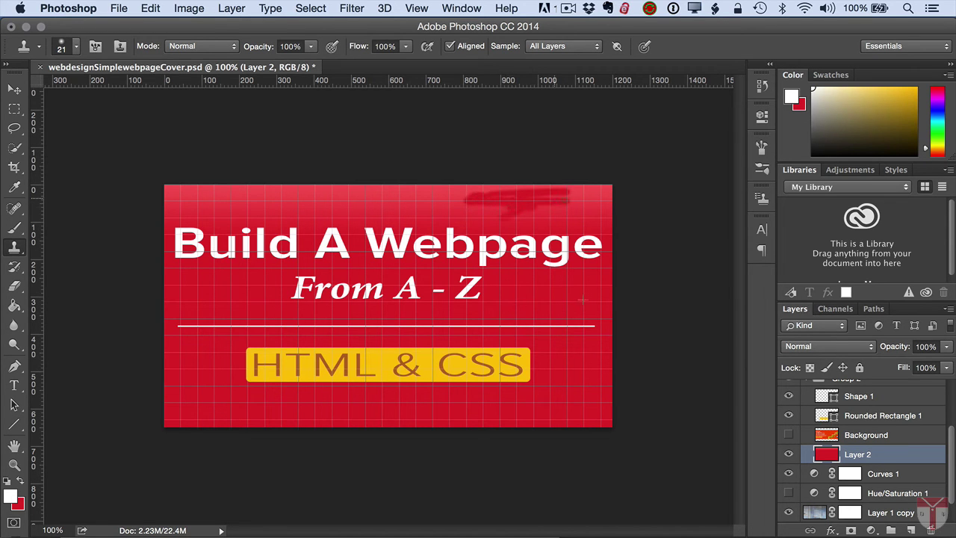
mouse_move(499, 203)
left_mouse_down()
mouse_move(509, 224)
mouse_move(511, 208)
mouse_move(457, 223)
left_mouse_up()
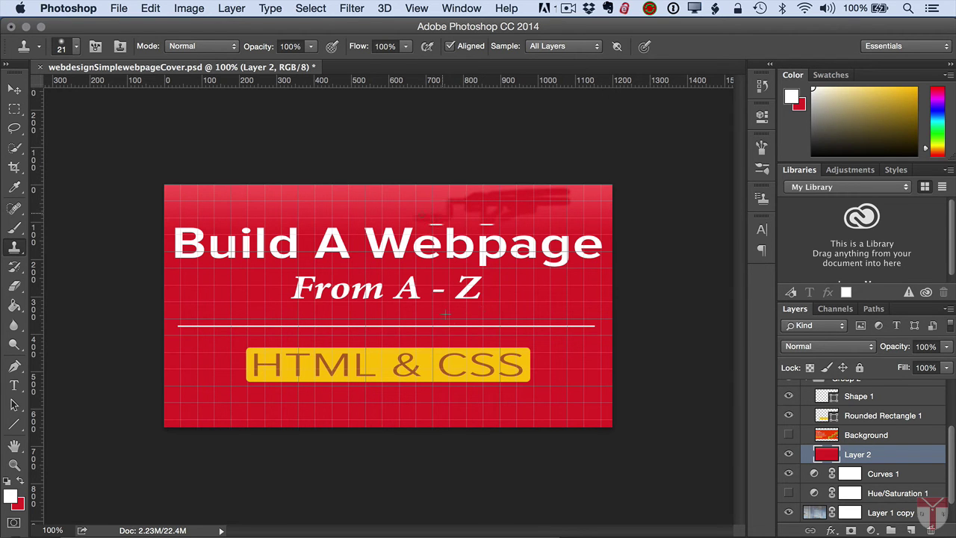
left_click_drag(376, 206, 351, 192)
mouse_move(389, 251)
left_mouse_down()
mouse_move(437, 273)
mouse_move(474, 253)
mouse_move(502, 257)
mouse_move(482, 267)
mouse_move(500, 238)
left_mouse_up()
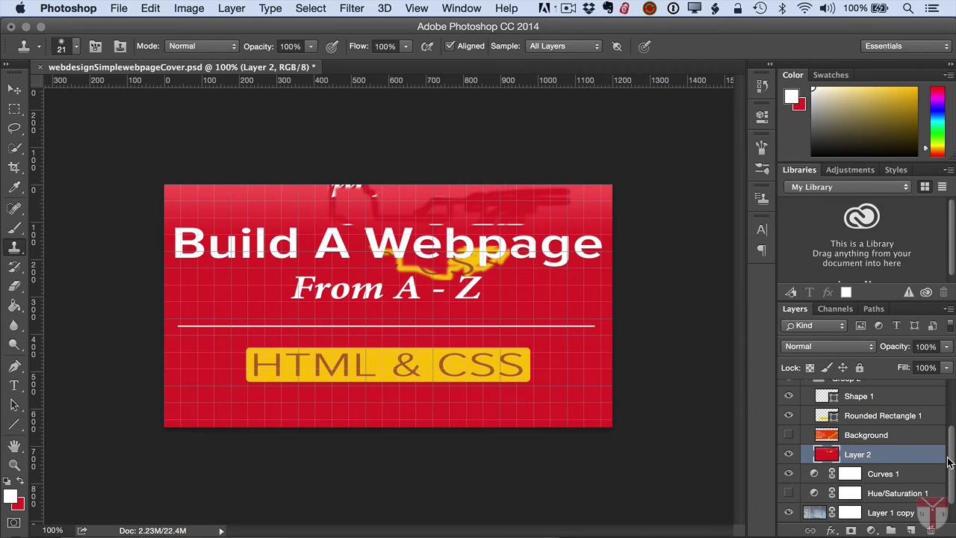
Try cloning onto Rounded Rectangle 1 and decline rasterizing the shape
mouse_move(948, 462)
left_mouse_down()
mouse_move(947, 483)
mouse_move(949, 464)
left_mouse_up()
left_click(873, 415)
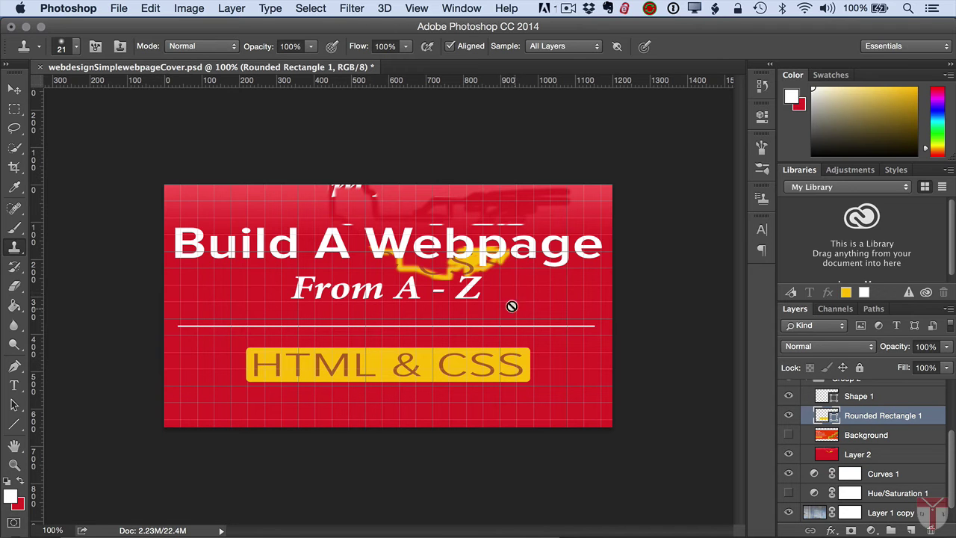
left_click(402, 198, "alt")
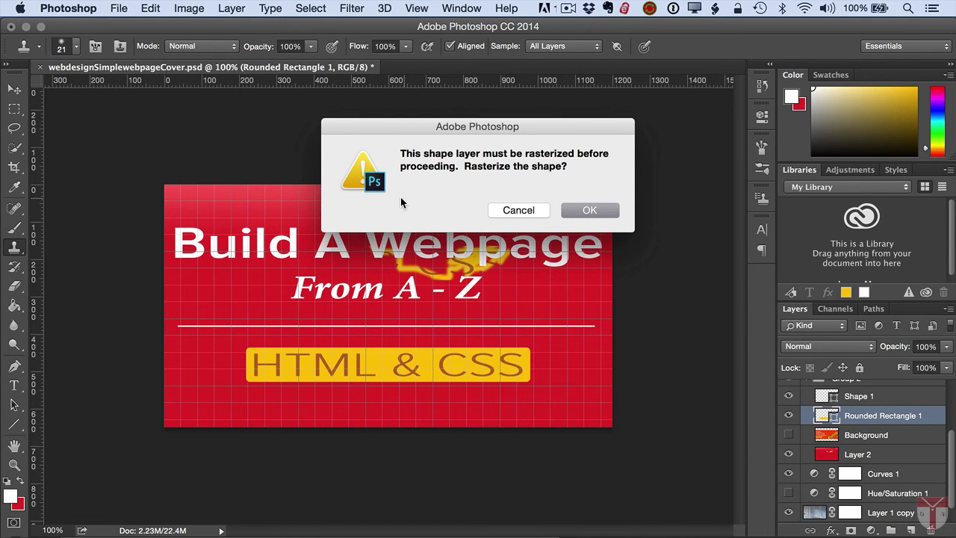
left_click(523, 210)
On Layer 2, sample the HTML & area and smear yellow strokes across the banner top
key("alt+bracketleft")
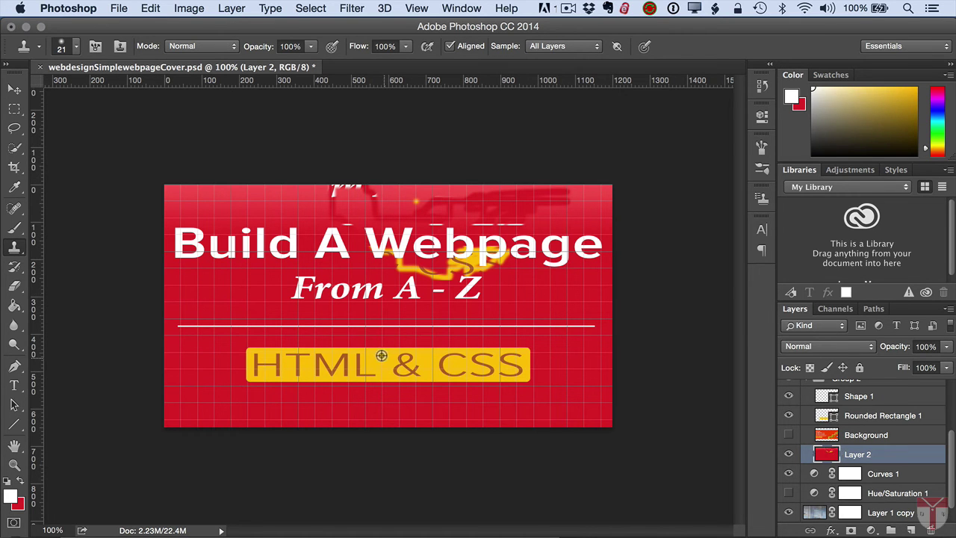
left_click(381, 356, "alt")
mouse_move(293, 213)
left_mouse_down()
mouse_move(353, 216)
mouse_move(318, 181)
mouse_move(280, 210)
mouse_move(335, 227)
mouse_move(405, 223)
left_mouse_up()
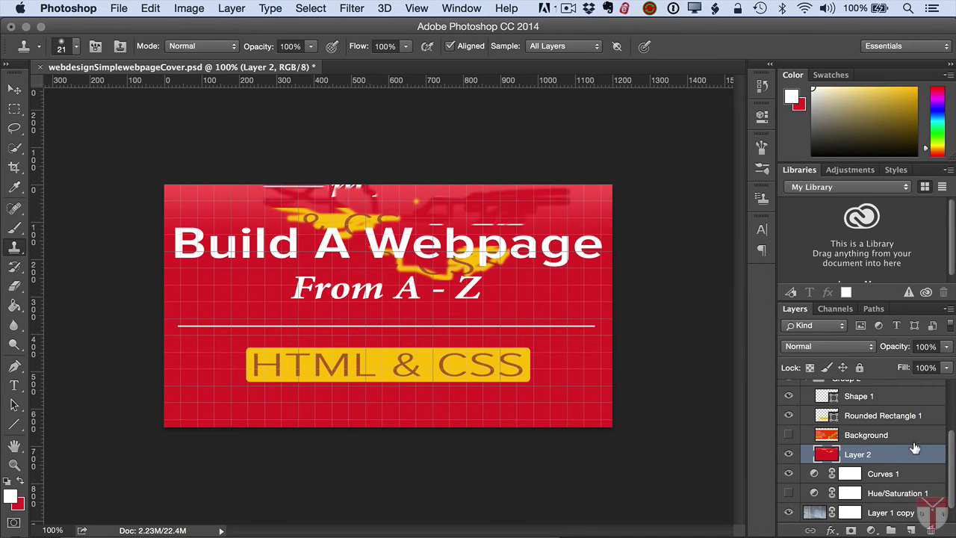
Reselect Rounded Rectangle 1, attempt two more clone strokes, and cancel both rasterize prompts
left_click(884, 415)
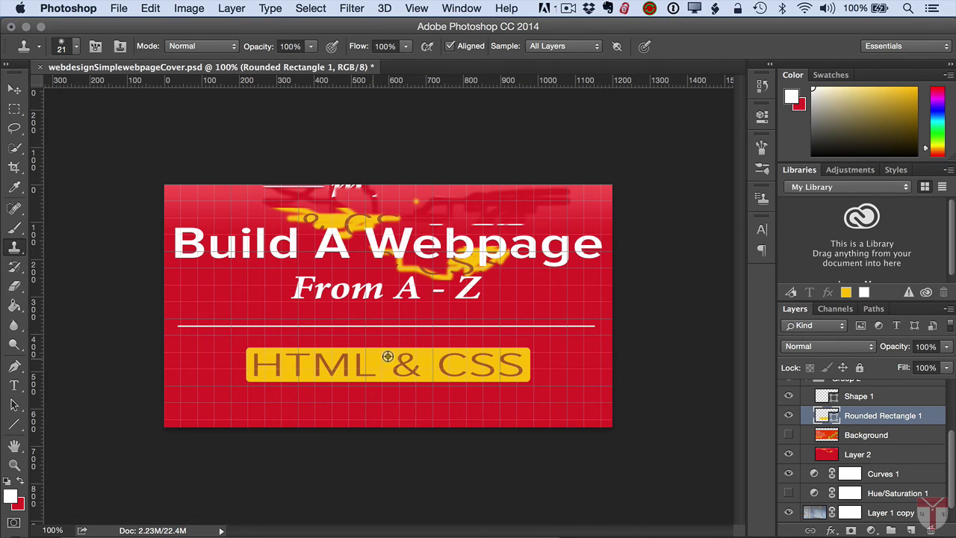
left_click(510, 224)
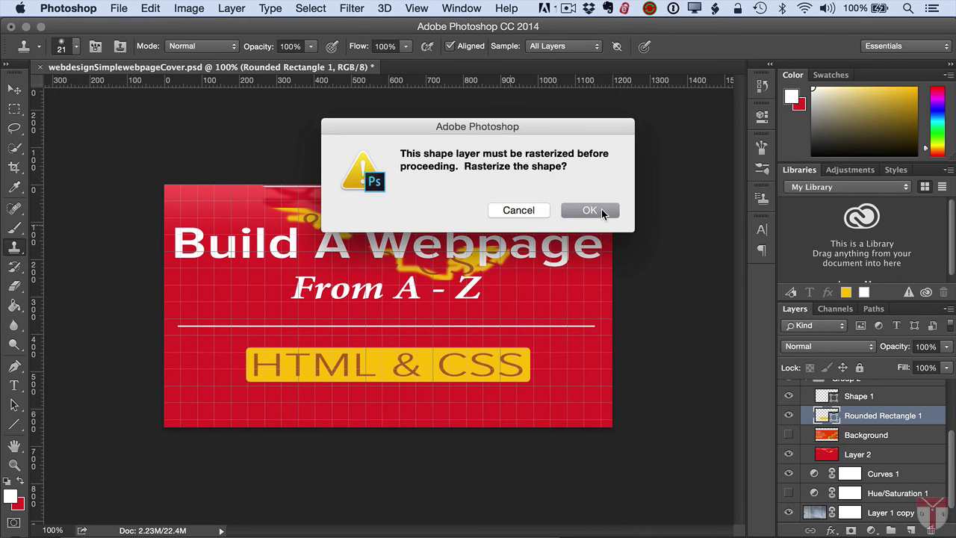
left_click(516, 211)
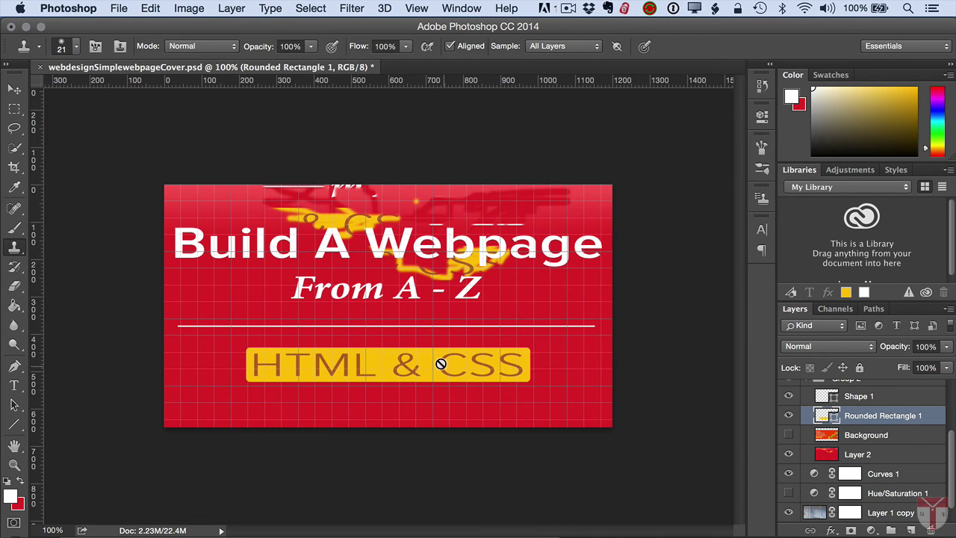
left_click(546, 296)
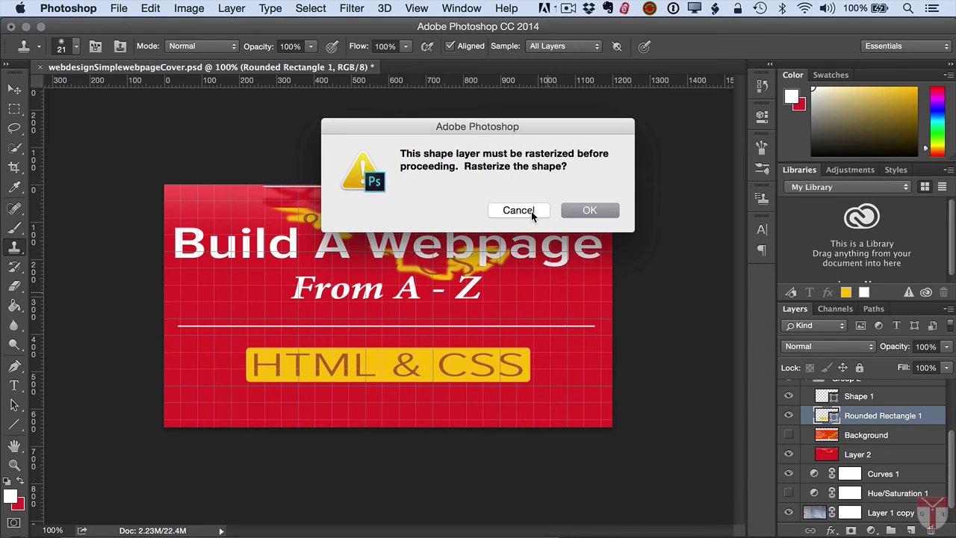
left_click(531, 212)
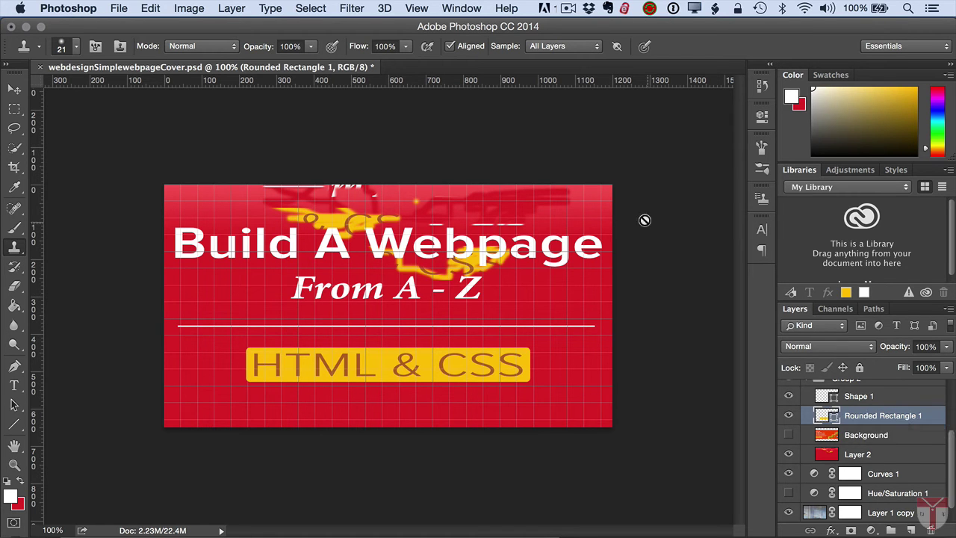
Scale the HTML & CSS box to about 103% width and 108% height
left_click(14, 89)
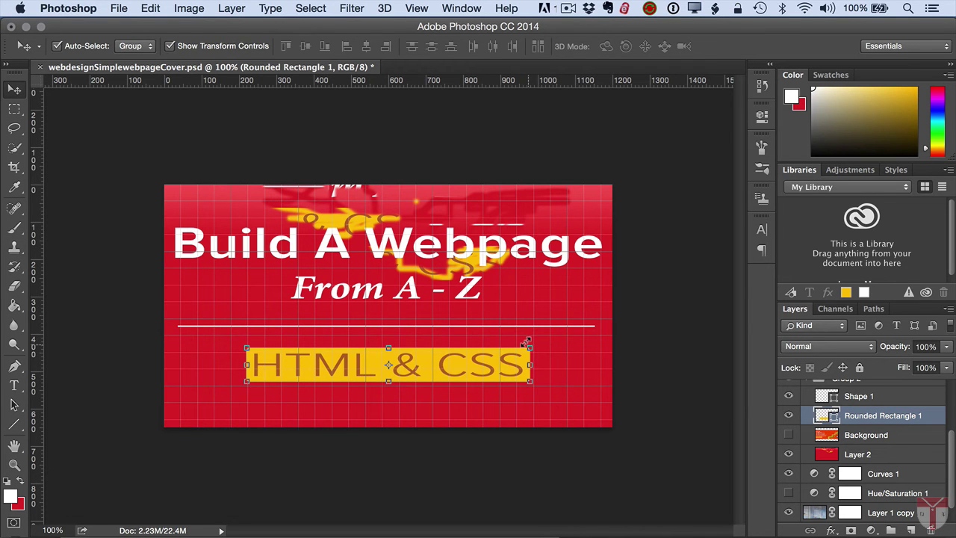
mouse_move(529, 347)
left_mouse_down()
mouse_move(560, 329)
mouse_move(475, 349)
mouse_move(534, 347)
mouse_move(541, 315)
mouse_move(533, 347)
left_mouse_up()
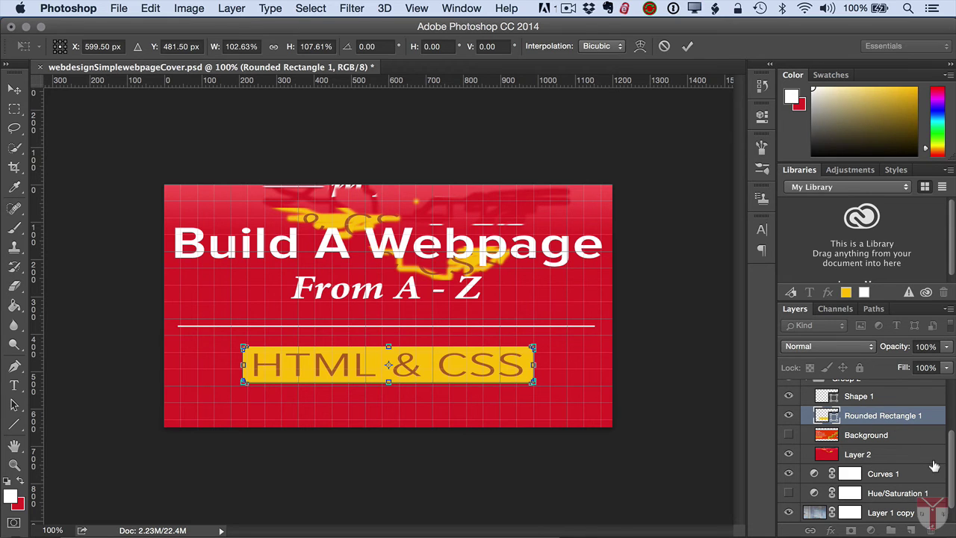
key("Return")
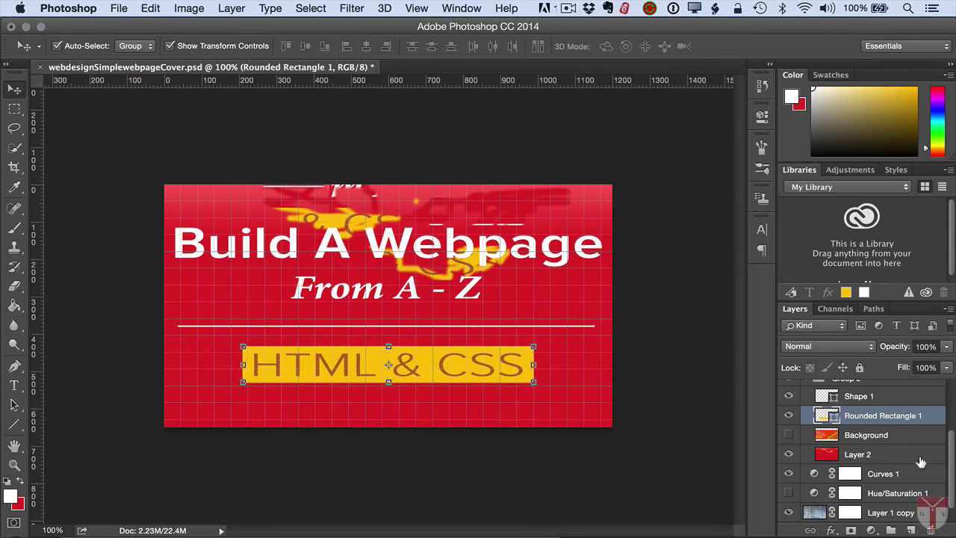
Step through Layer 2, Layer 1 and Curves 1, toggle the white divider, and select Shape 1
left_click(857, 449)
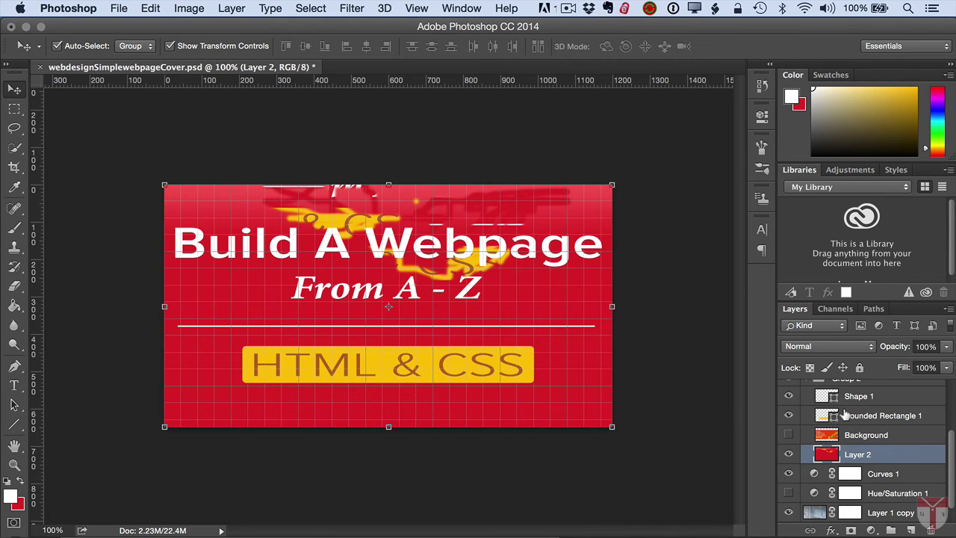
scroll(953, 491, "down", 1)
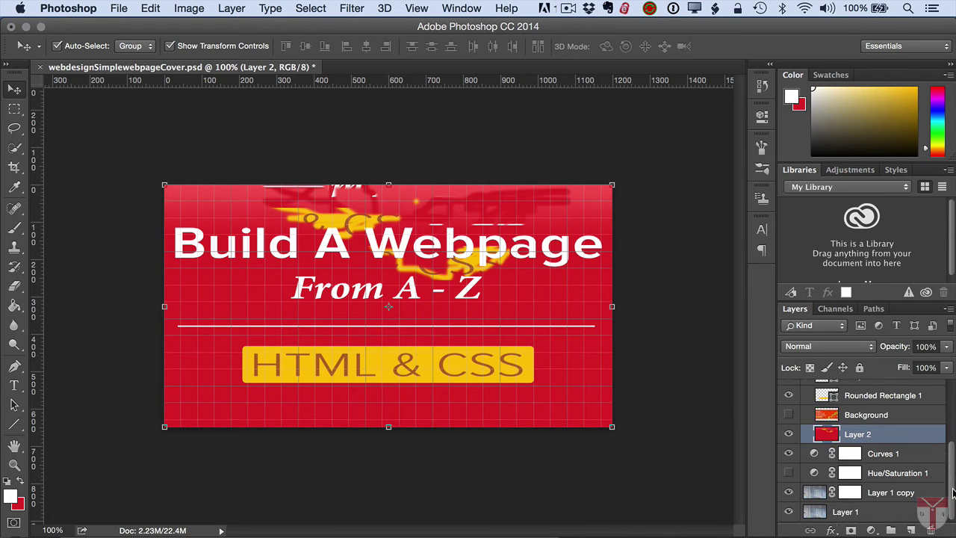
left_click(837, 511)
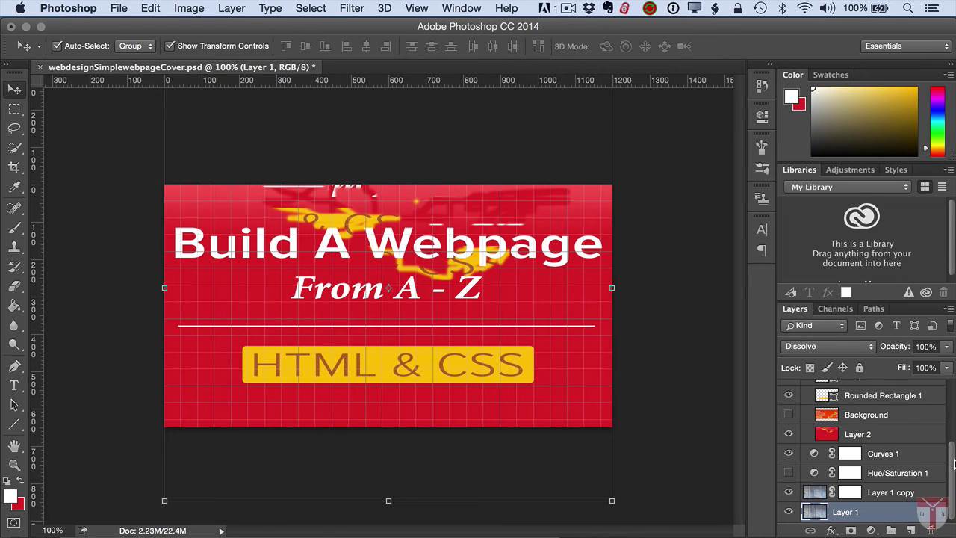
left_click(889, 452)
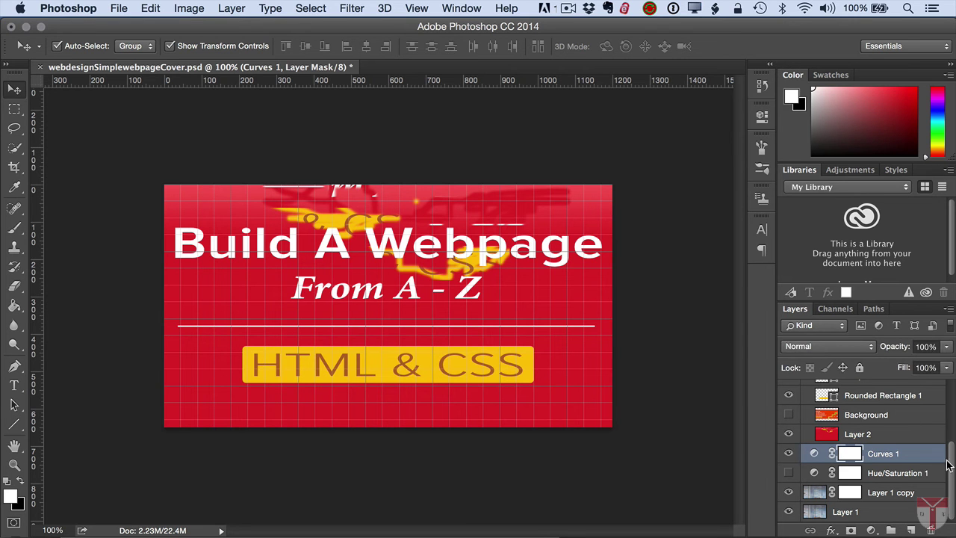
left_click_drag(951, 465, 953, 432)
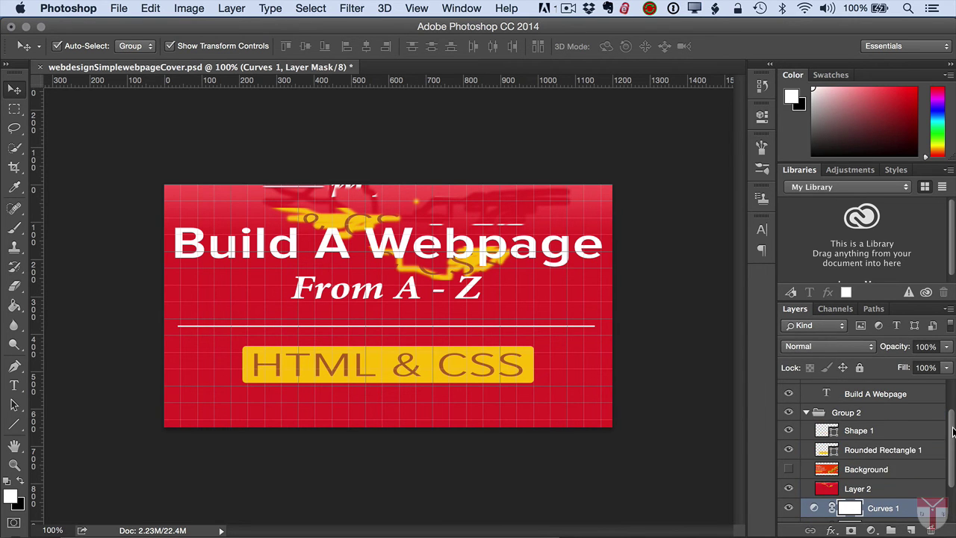
left_click(788, 430)
left_click(789, 431)
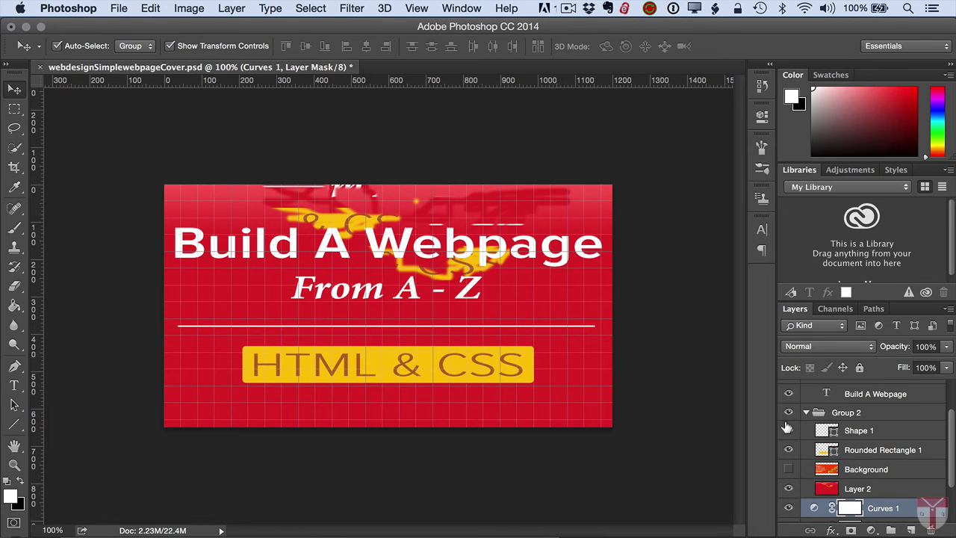
left_click(881, 428)
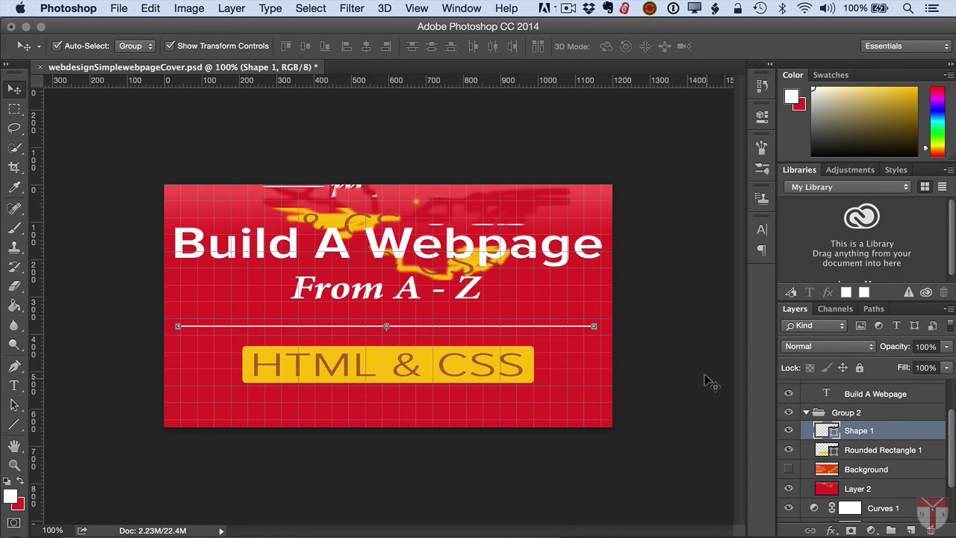
left_click(14, 247)
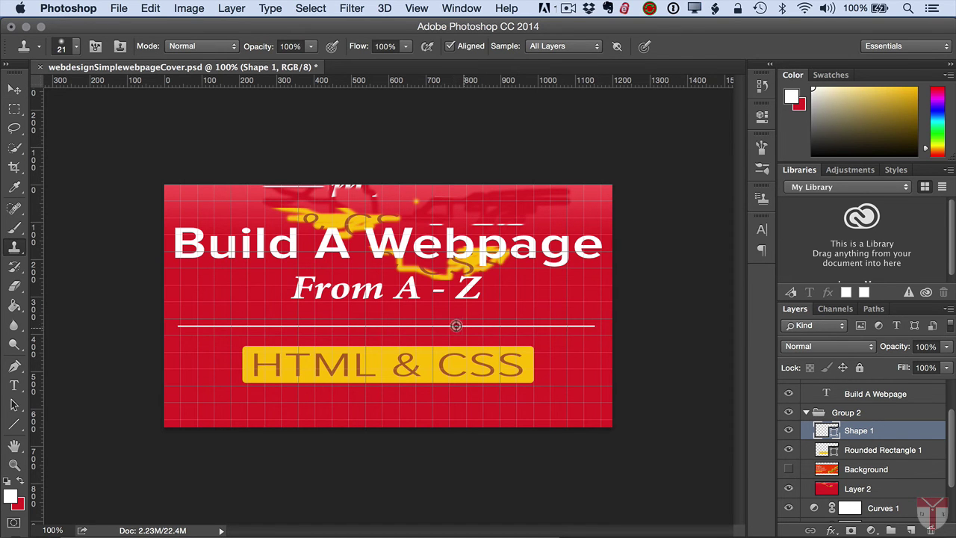
left_click(496, 292)
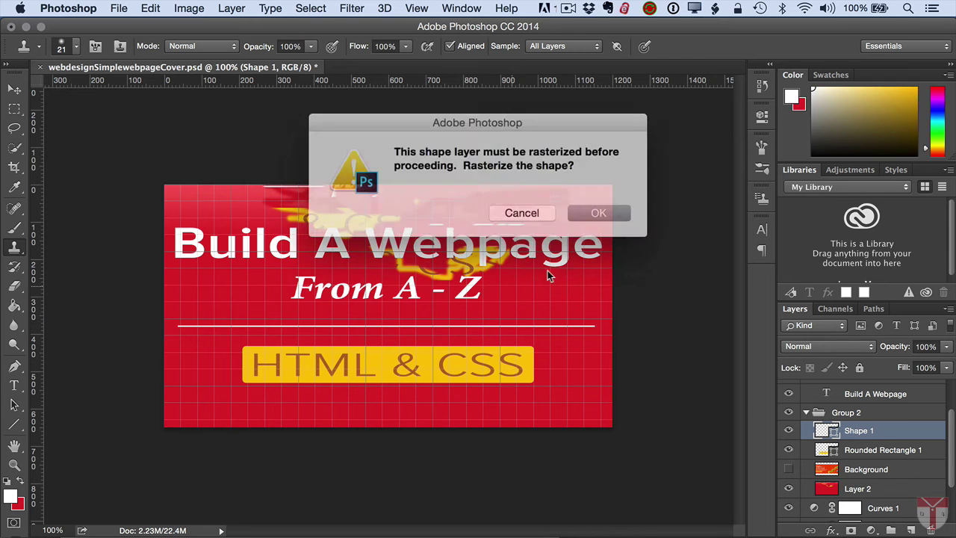
left_click(523, 211)
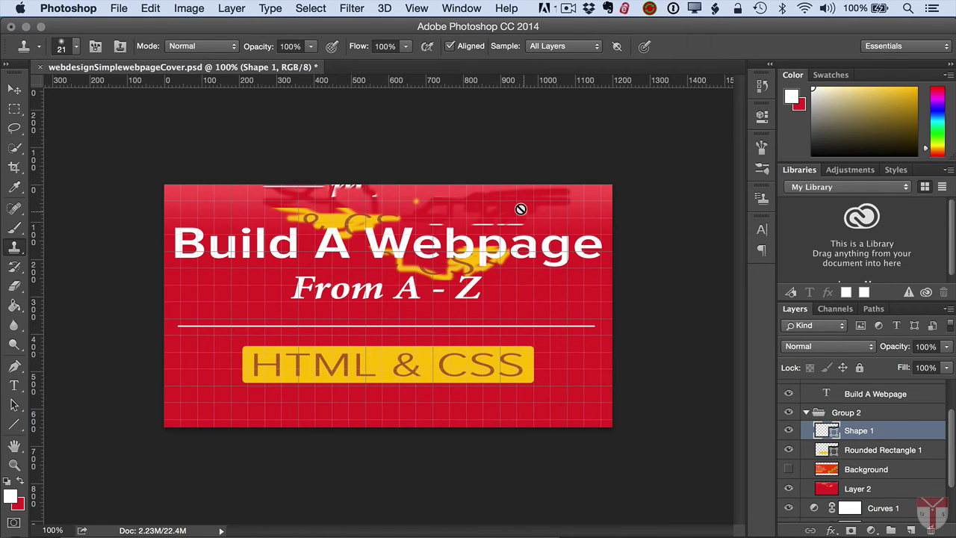
left_click_drag(953, 428, 953, 387)
left_click(826, 401)
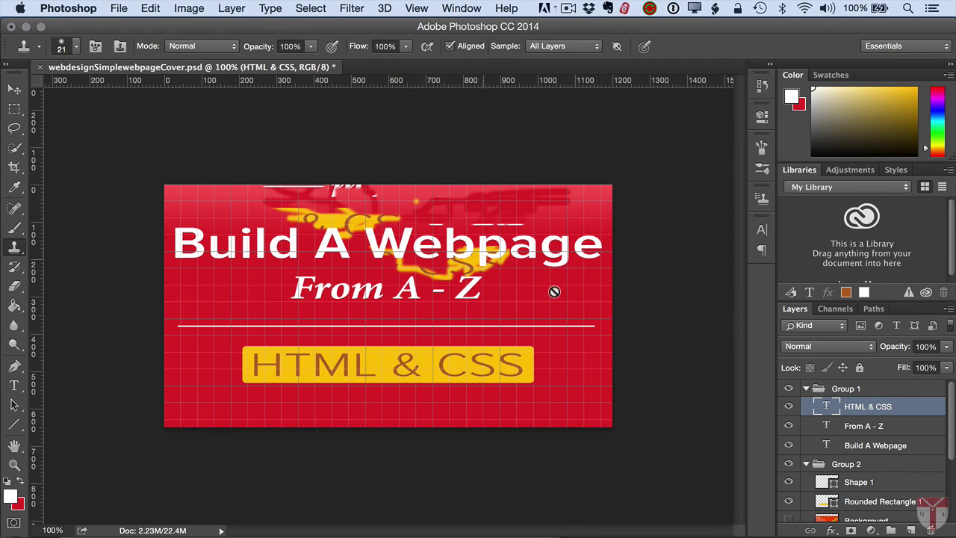
left_click(575, 305)
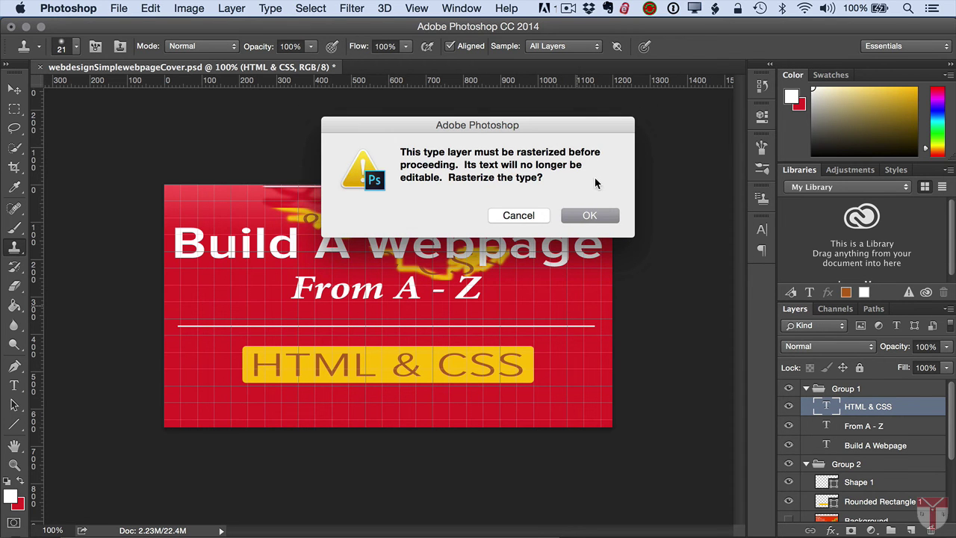
left_click(526, 215)
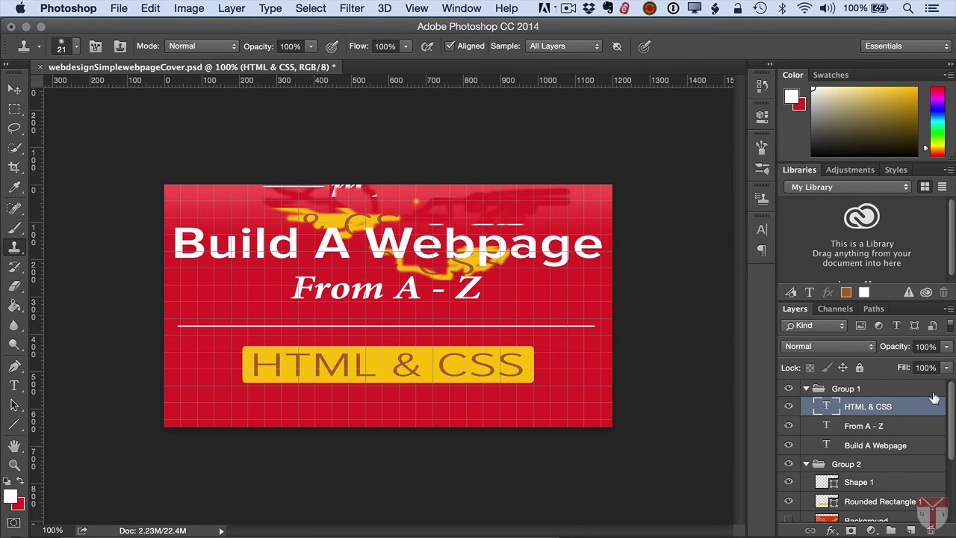
left_click_drag(953, 398, 951, 453)
On Layer 2 with Sample: All Layers, paint three yellow cloned smears beside and right of the Z
left_click(864, 437)
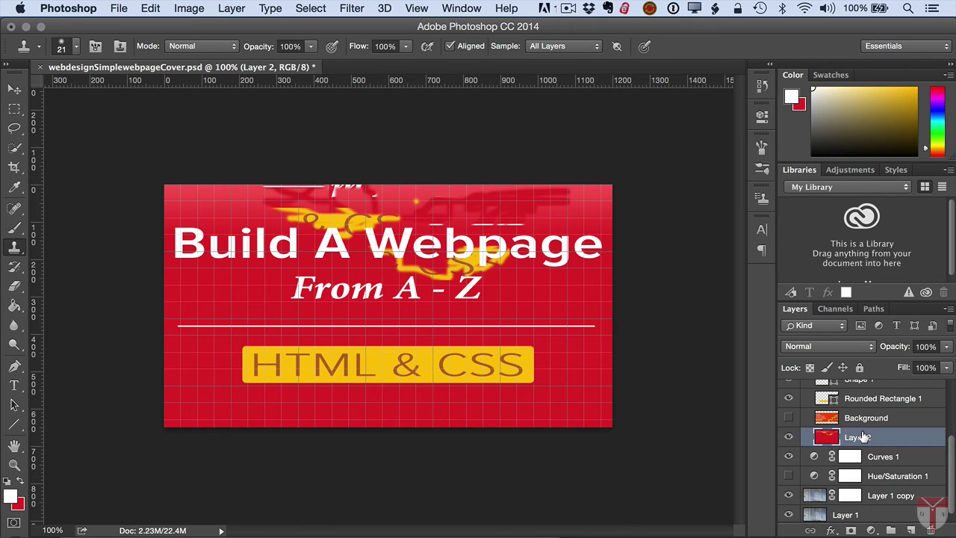
left_click(596, 45)
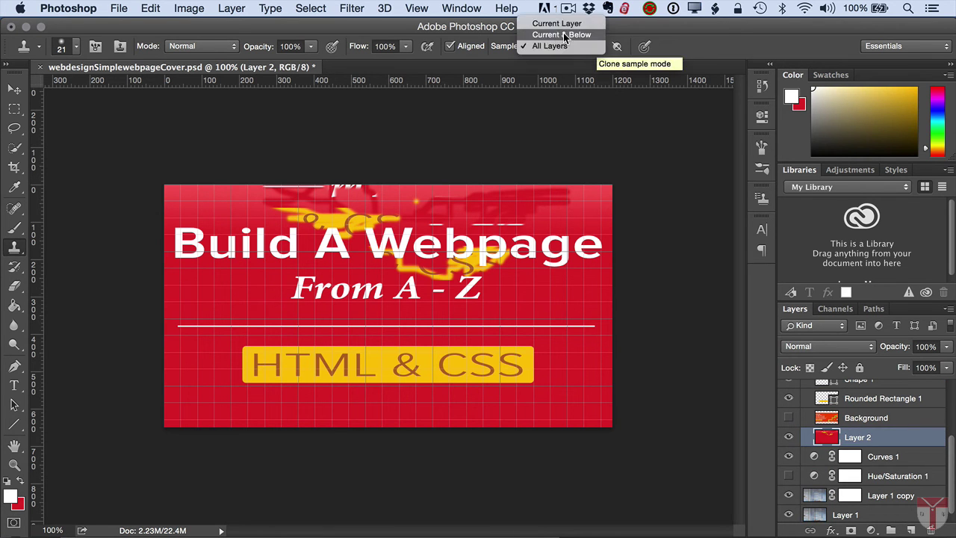
left_click(569, 46)
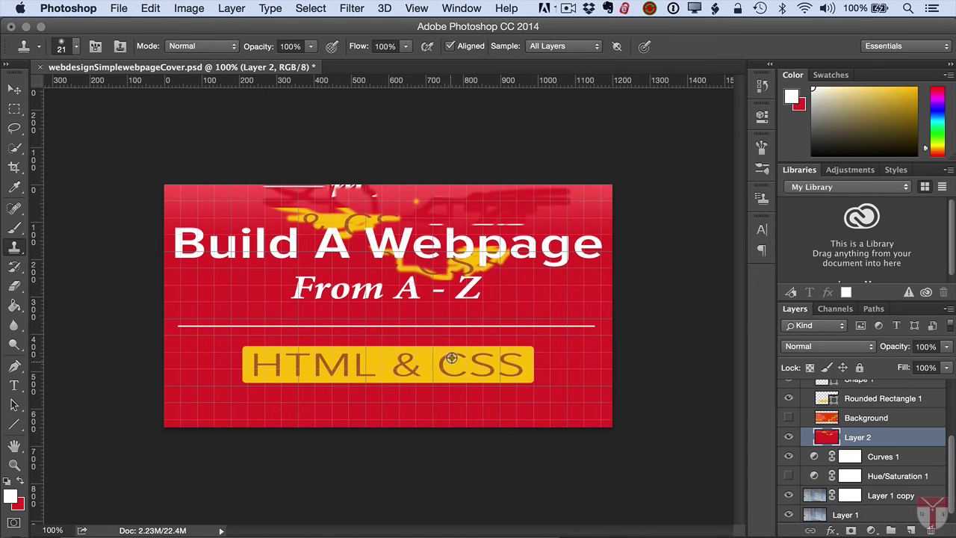
left_click_drag(512, 286, 464, 286)
mouse_move(553, 282)
left_mouse_down()
mouse_move(533, 310)
mouse_move(557, 288)
mouse_move(516, 295)
mouse_move(537, 303)
mouse_move(485, 307)
left_mouse_up()
left_click_drag(586, 283, 568, 291)
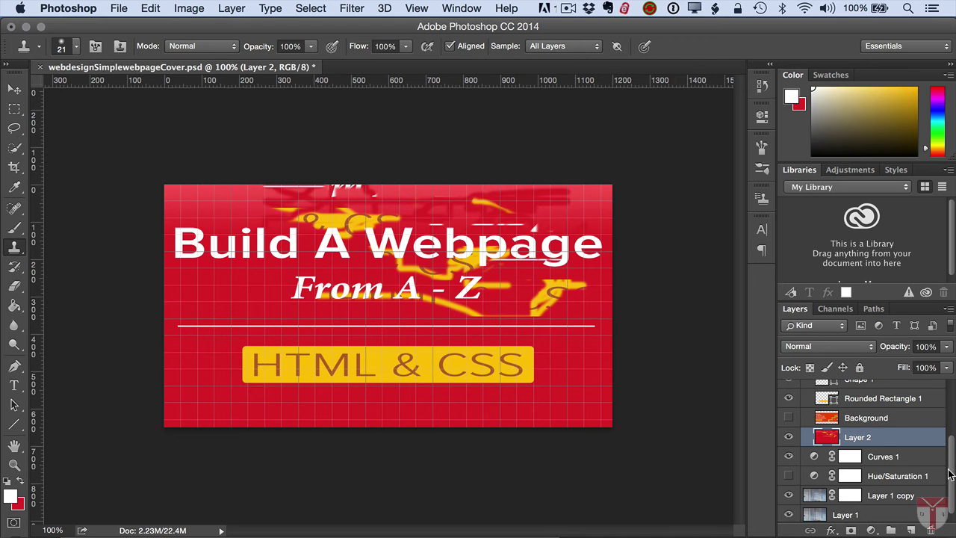
left_click_drag(949, 475, 954, 457)
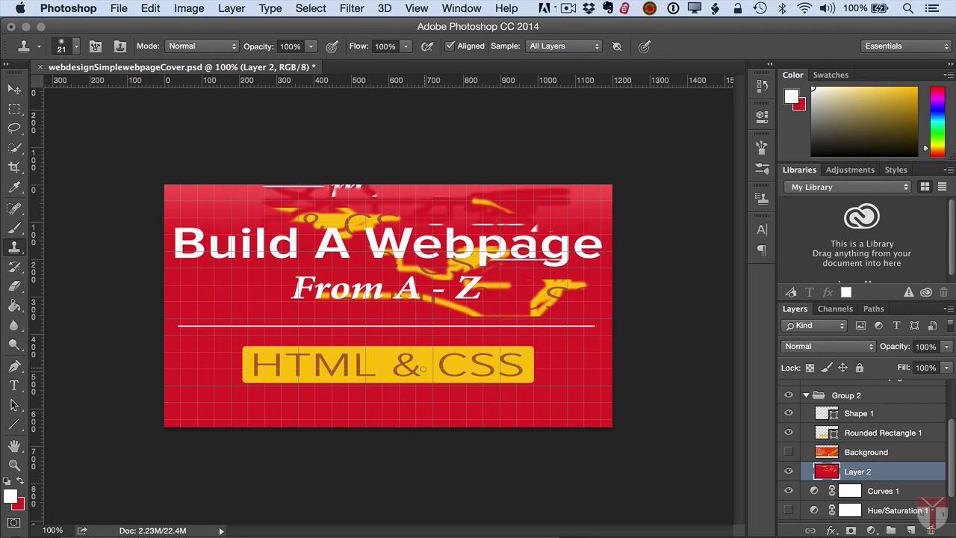
Keep Sample: All Layers and clone white text fragments left of and below From
left_click(595, 51)
left_click(594, 47)
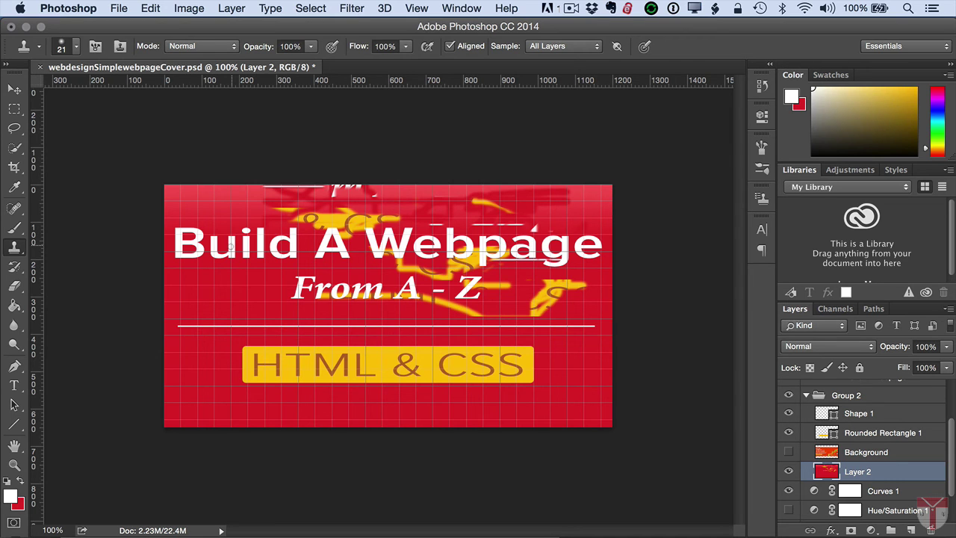
mouse_move(234, 309)
left_mouse_down()
mouse_move(219, 306)
mouse_move(261, 296)
mouse_move(266, 317)
mouse_move(183, 346)
mouse_move(226, 362)
mouse_move(188, 414)
mouse_move(226, 321)
mouse_move(256, 387)
mouse_move(214, 384)
mouse_move(260, 377)
left_mouse_up()
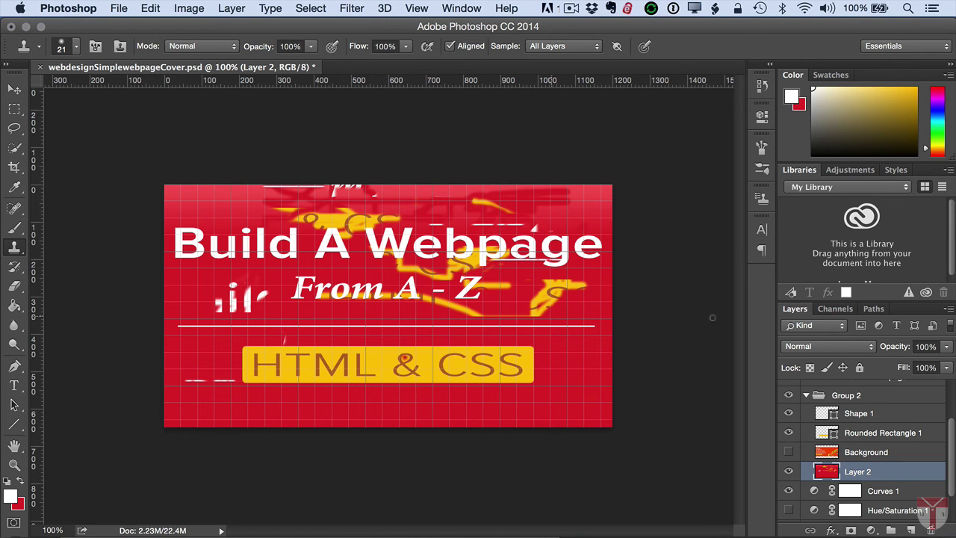
left_click_drag(951, 440, 951, 493)
Select Group 1 through Layer 1 and apply Layer > Rasterize > All Layers
left_click(864, 388)
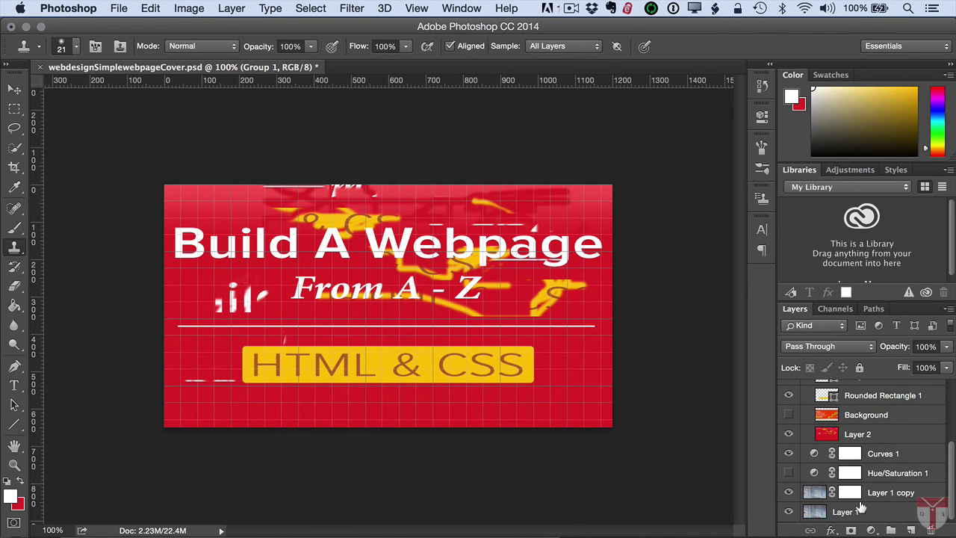
left_click(883, 509, "shift")
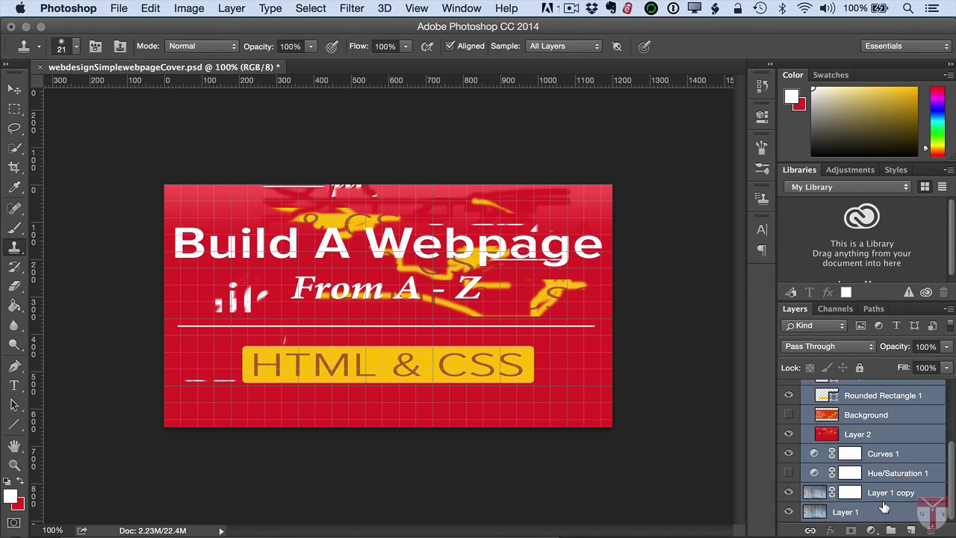
left_click(232, 8)
mouse_move(302, 277)
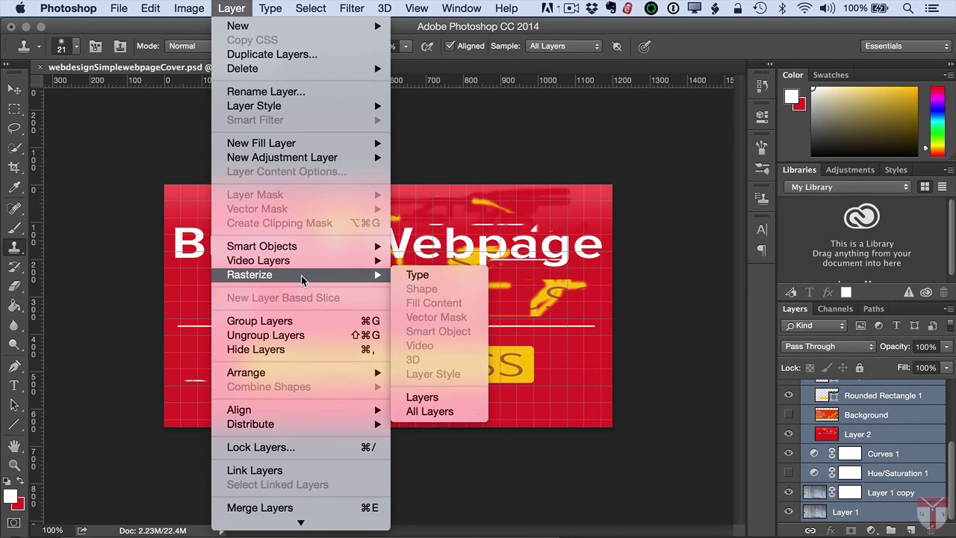
left_click(471, 413)
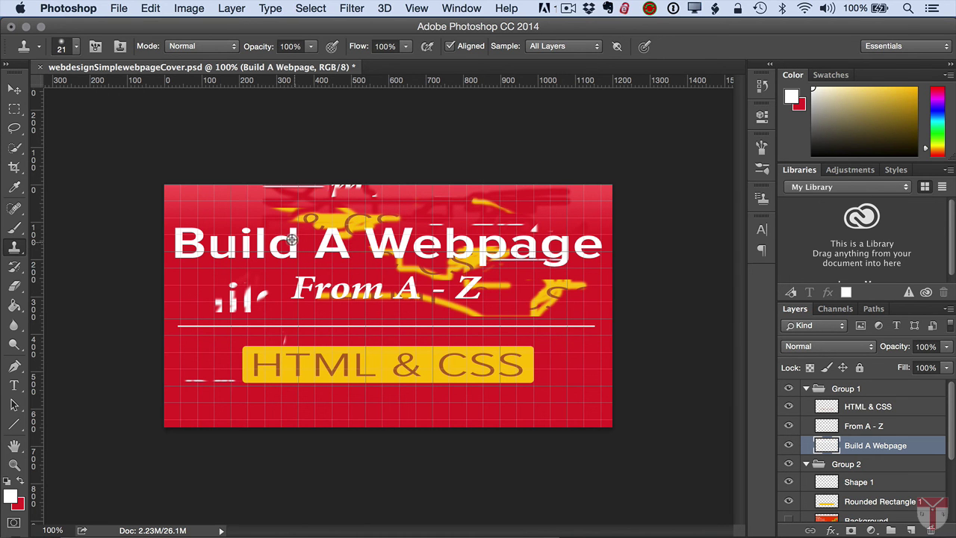
Clone white fragments below From A - Z, then smear sampled strokes through the L & C of HTML & CSS
mouse_move(290, 308)
left_mouse_down()
mouse_move(278, 318)
mouse_move(326, 320)
mouse_move(308, 335)
mouse_move(314, 302)
mouse_move(293, 287)
mouse_move(353, 263)
mouse_move(389, 303)
left_mouse_up()
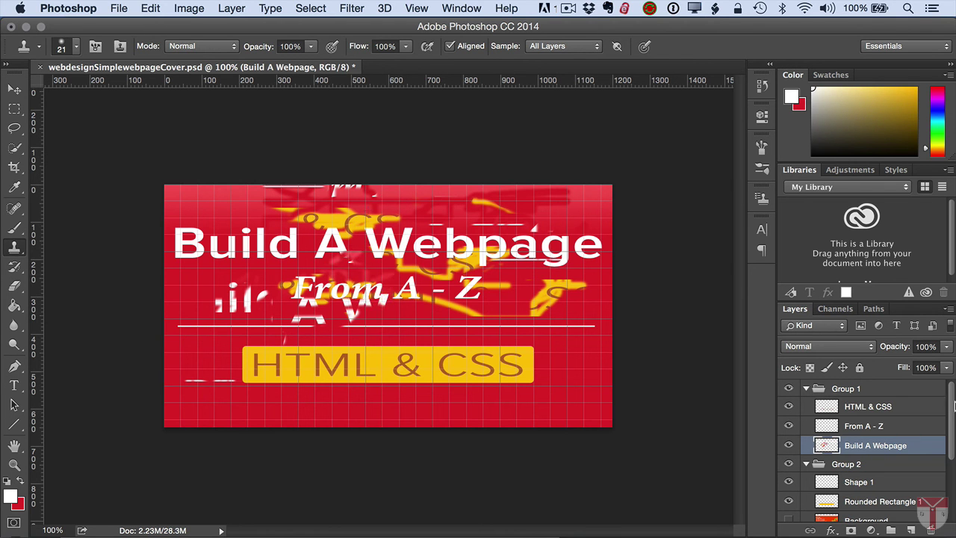
mouse_move(952, 403)
left_mouse_down()
mouse_move(952, 467)
mouse_move(951, 397)
left_mouse_up()
left_click(884, 499)
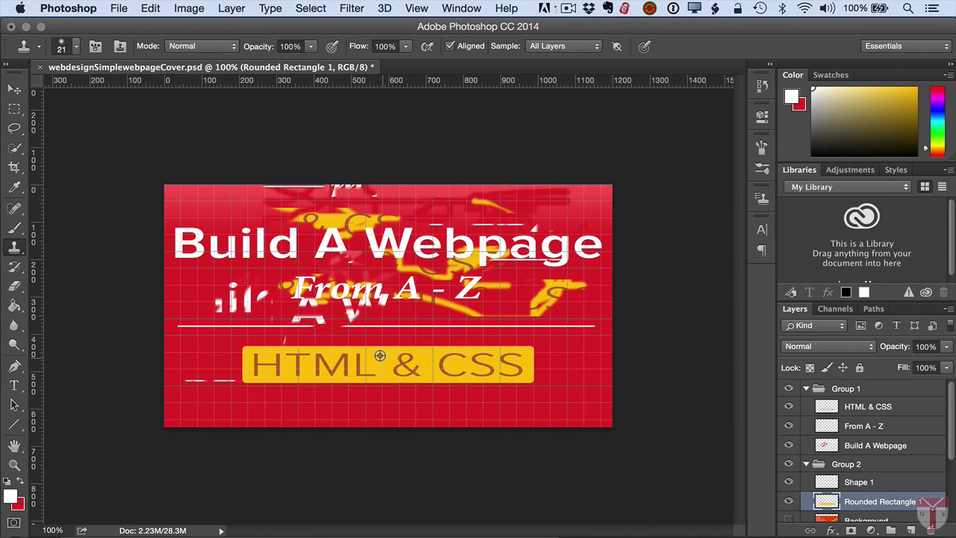
left_click(379, 356, "alt")
left_click_drag(358, 329, 352, 383)
mouse_move(414, 397)
left_mouse_down()
mouse_move(396, 370)
mouse_move(454, 370)
mouse_move(438, 332)
mouse_move(414, 325)
left_mouse_up()
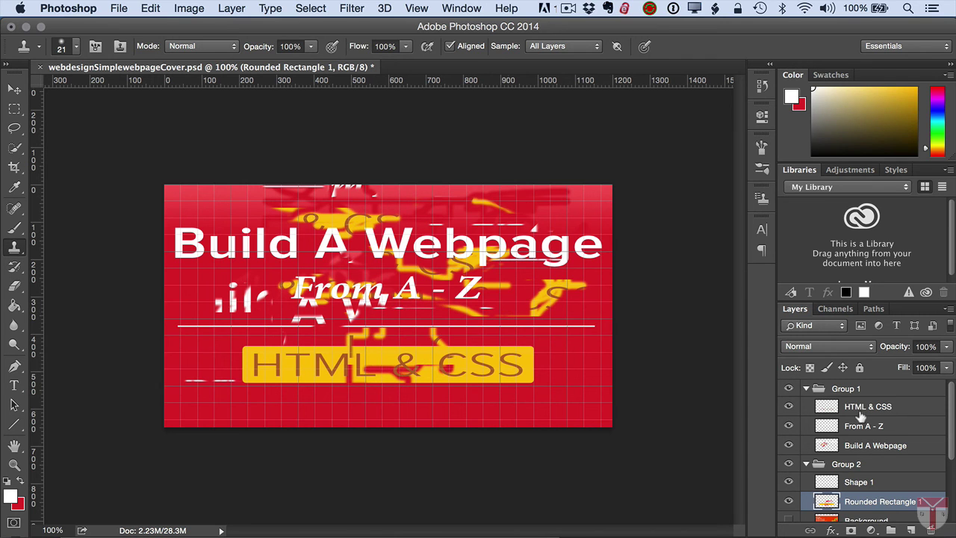
left_click_drag(950, 417, 950, 482)
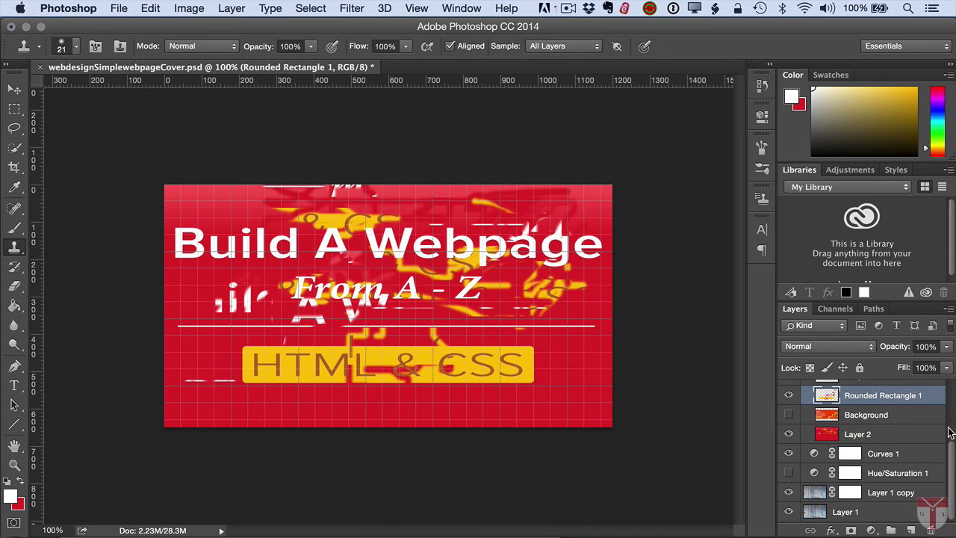
Select Group 1 through Layer 1, choose Flatten Image, and confirm discarding hidden layers
scroll(926, 426, "up", 5)
left_click(878, 385)
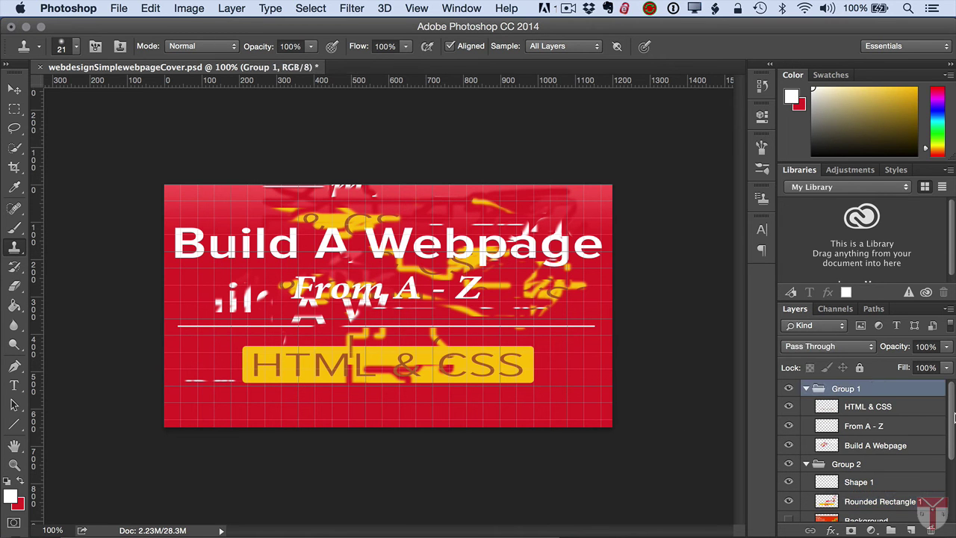
left_click_drag(952, 418, 952, 508)
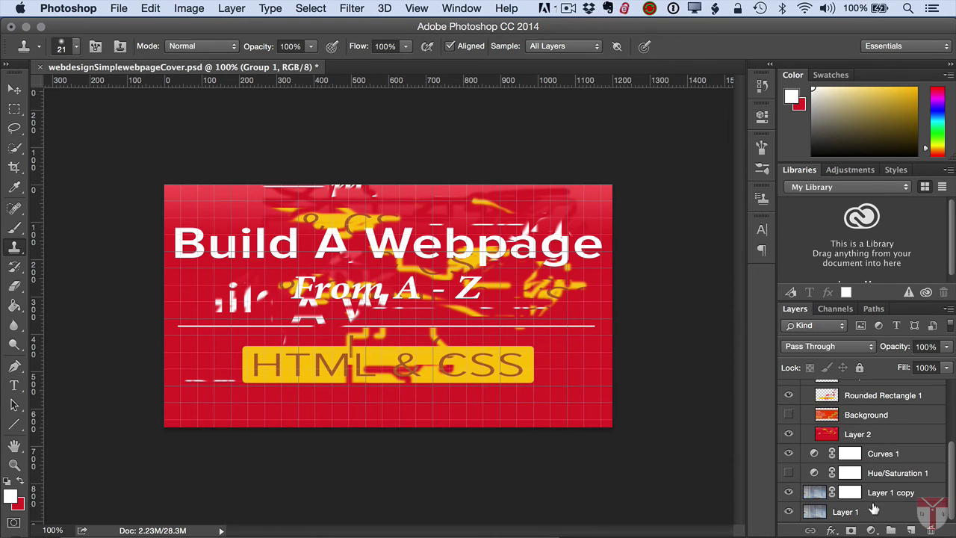
left_click(873, 509, "shift")
right_click(874, 509)
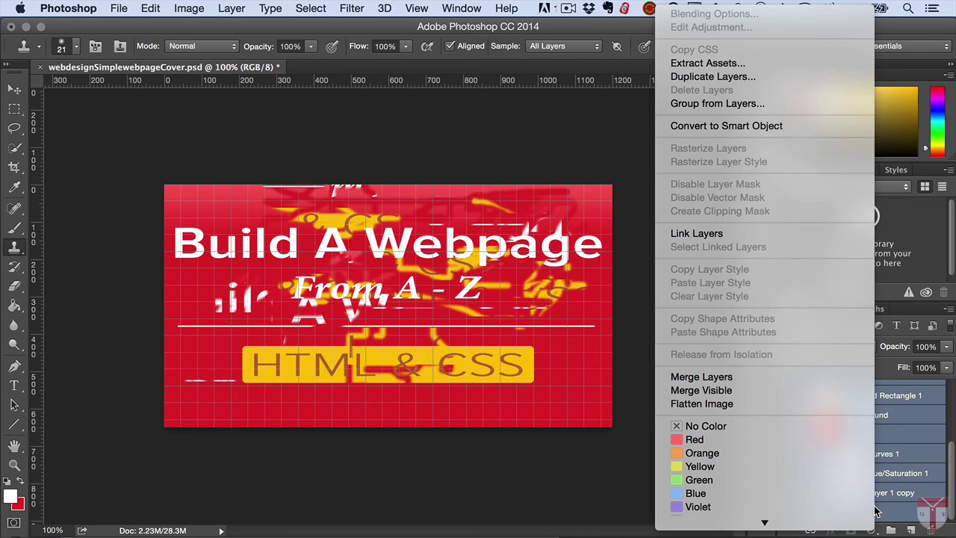
left_click(741, 402)
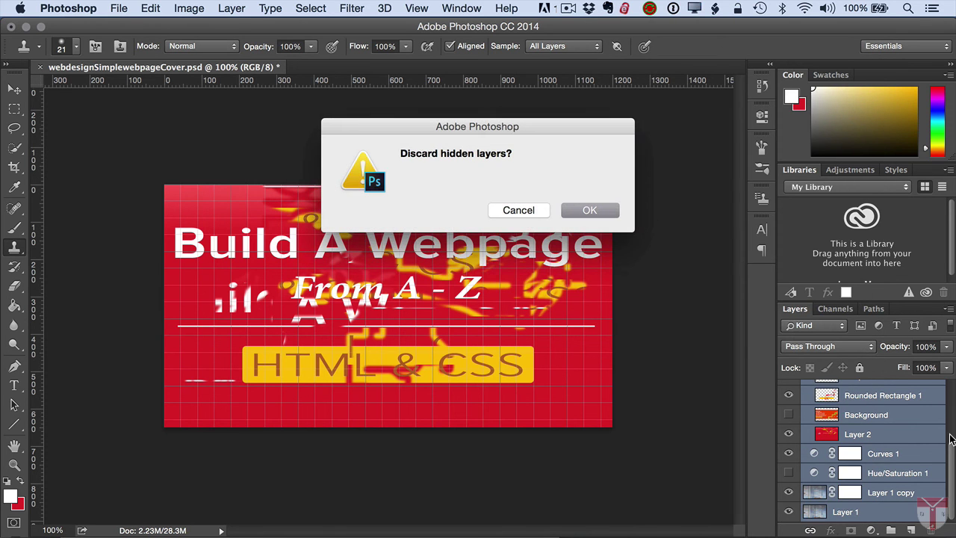
left_click(600, 210)
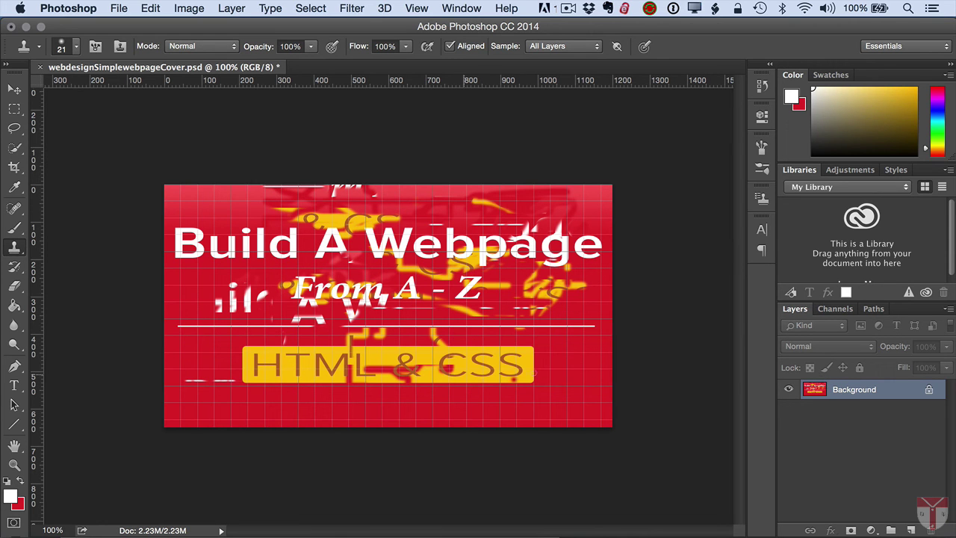
Sample the H of HTML, smear over the ld of Build and paint yellow S-strokes above the button
left_click(287, 354, "alt")
mouse_move(290, 281)
left_mouse_down()
mouse_move(291, 257)
mouse_move(250, 235)
mouse_move(250, 257)
mouse_move(265, 244)
left_mouse_up()
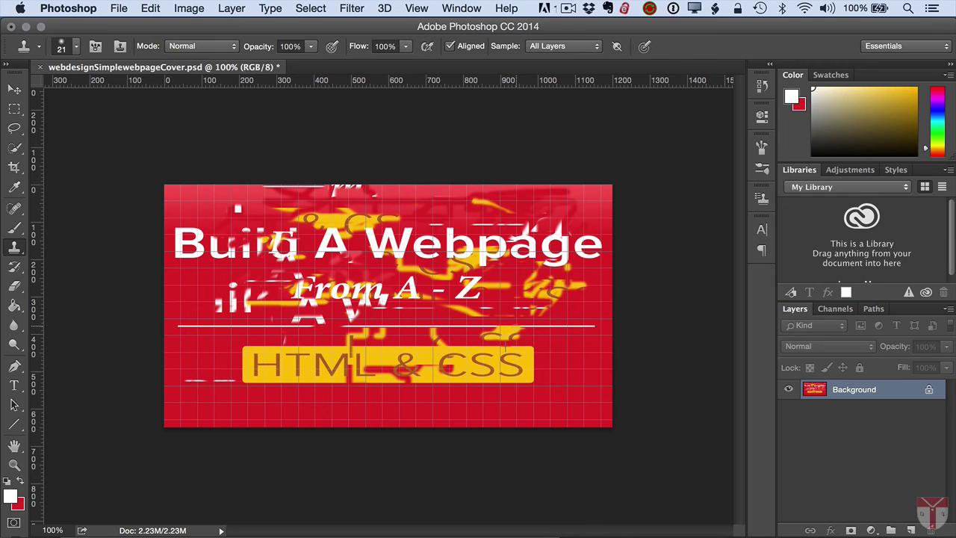
mouse_move(506, 319)
left_mouse_down()
mouse_move(493, 363)
mouse_move(486, 342)
mouse_move(474, 362)
mouse_move(486, 332)
mouse_move(471, 349)
left_mouse_up()
left_click(224, 7)
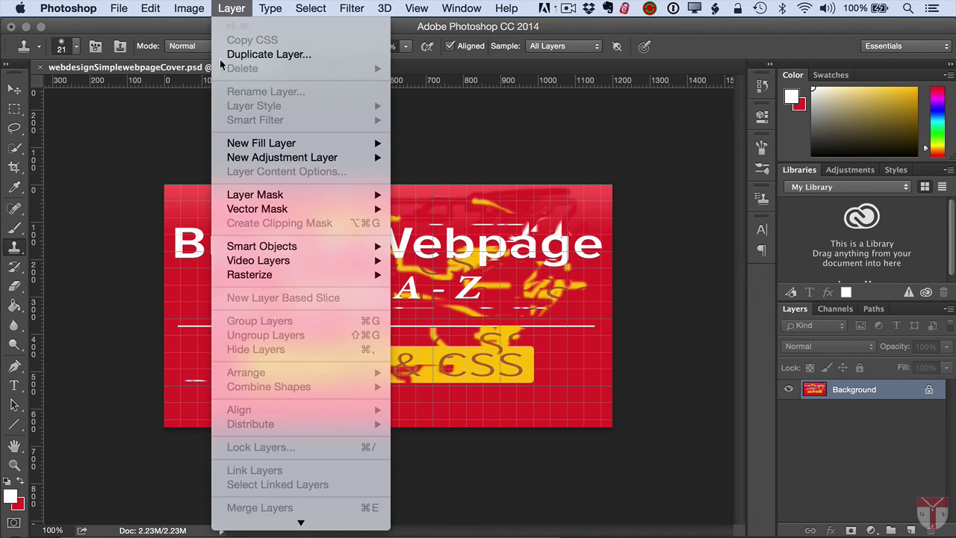
mouse_move(365, 279)
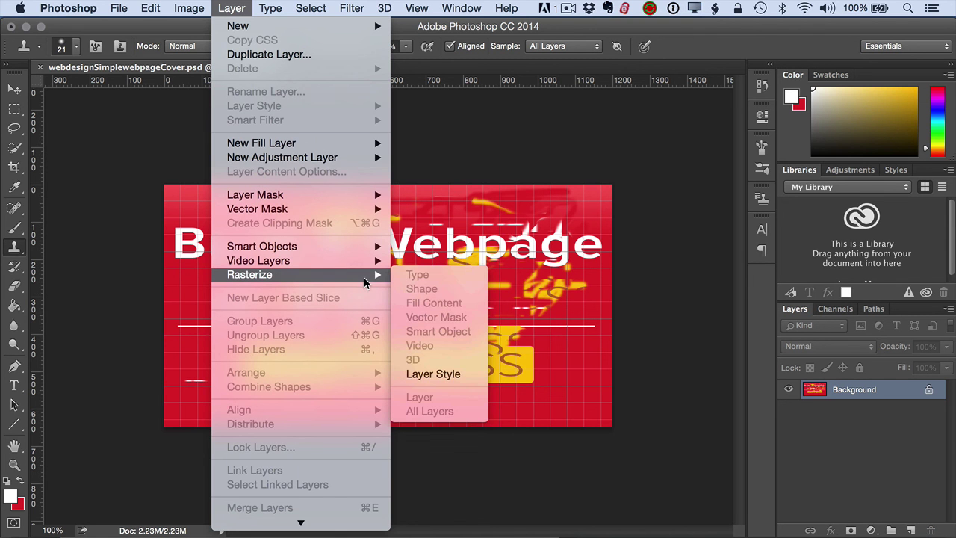
left_click(448, 398)
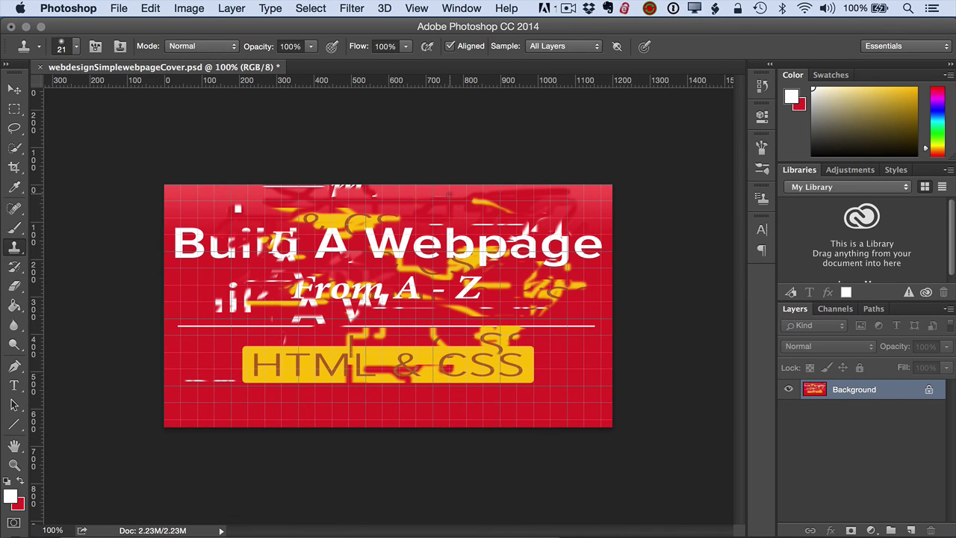
left_click(595, 48)
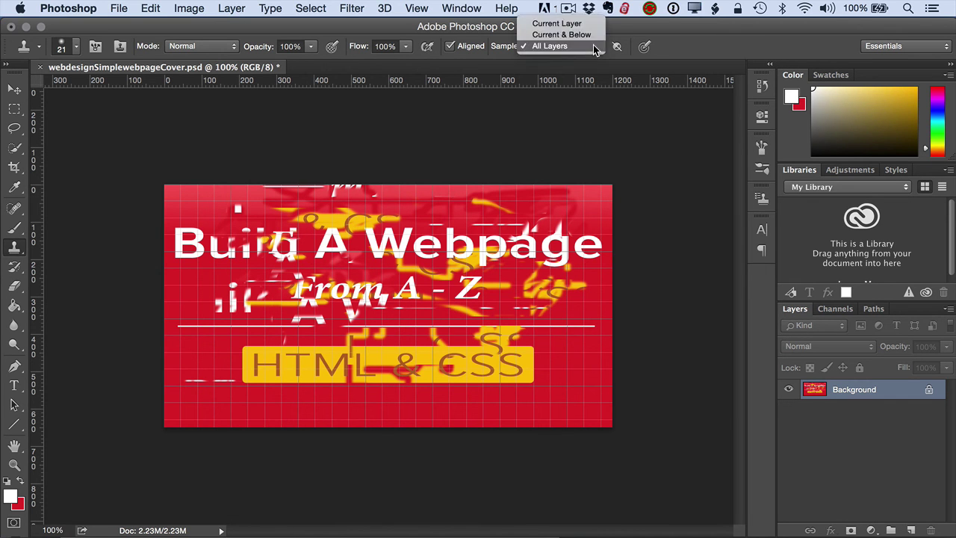
left_click(596, 47)
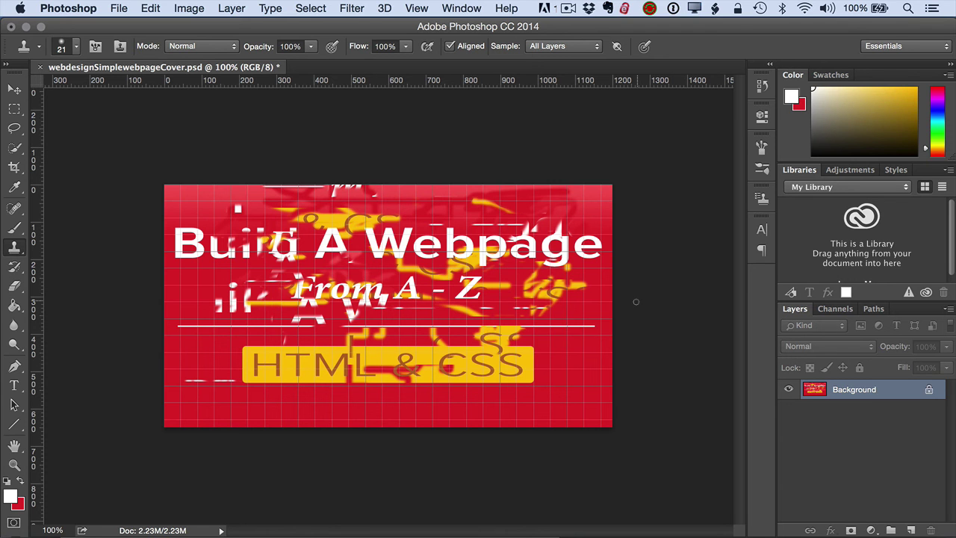
left_click(588, 49)
left_click(601, 143)
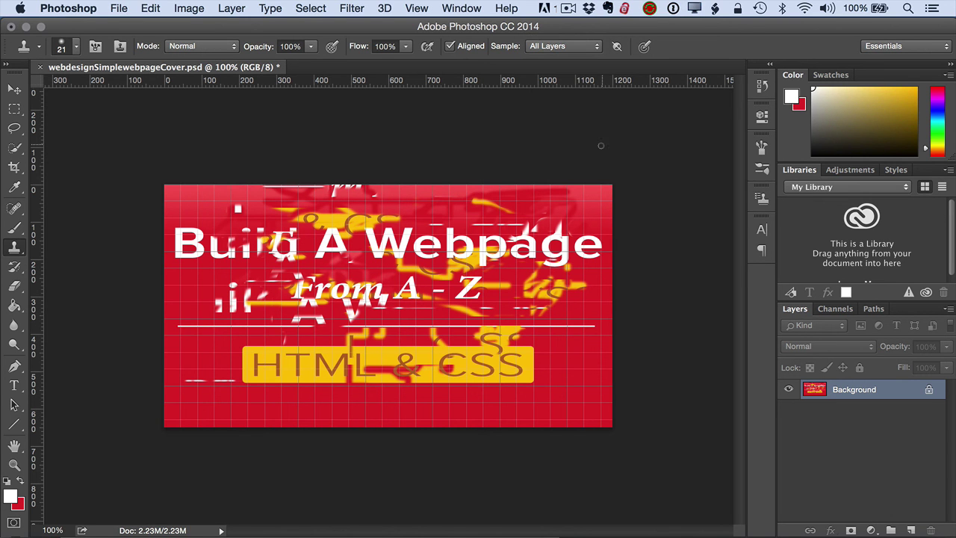